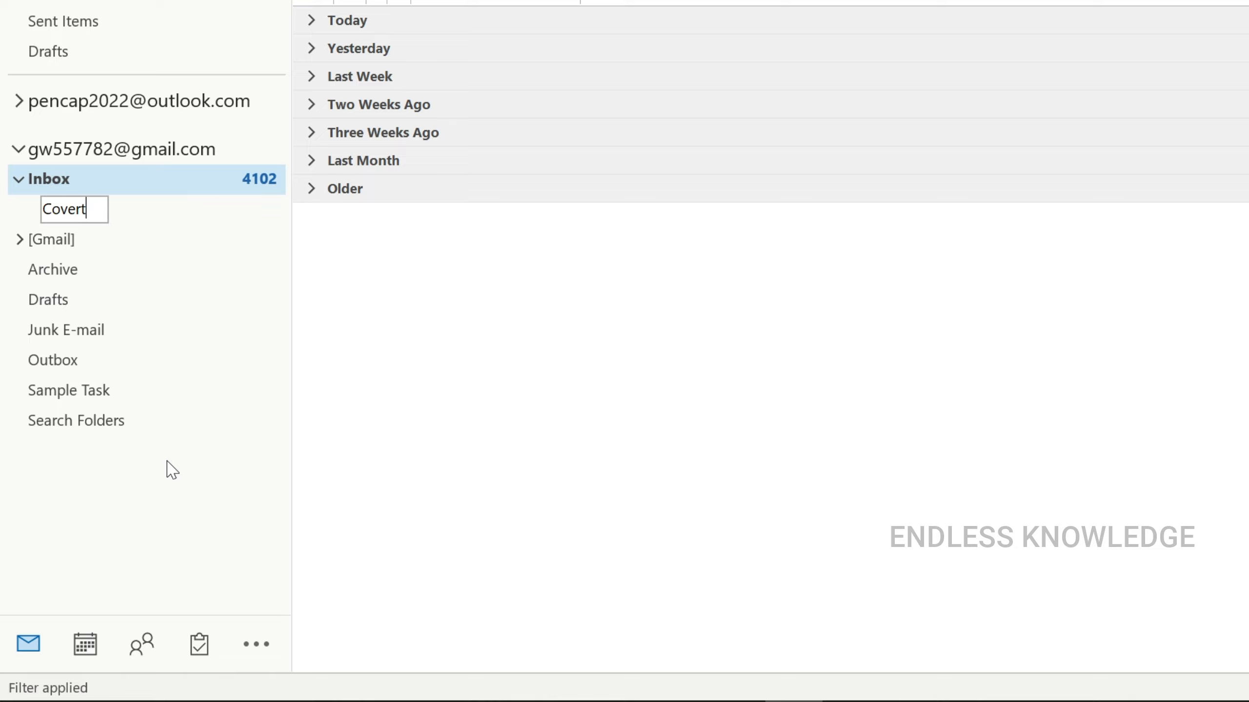
- Finish naming the new folder Covert and move it out of the Inbox to the top level of the Gmail account
{"action": "key", "text": "Return"}
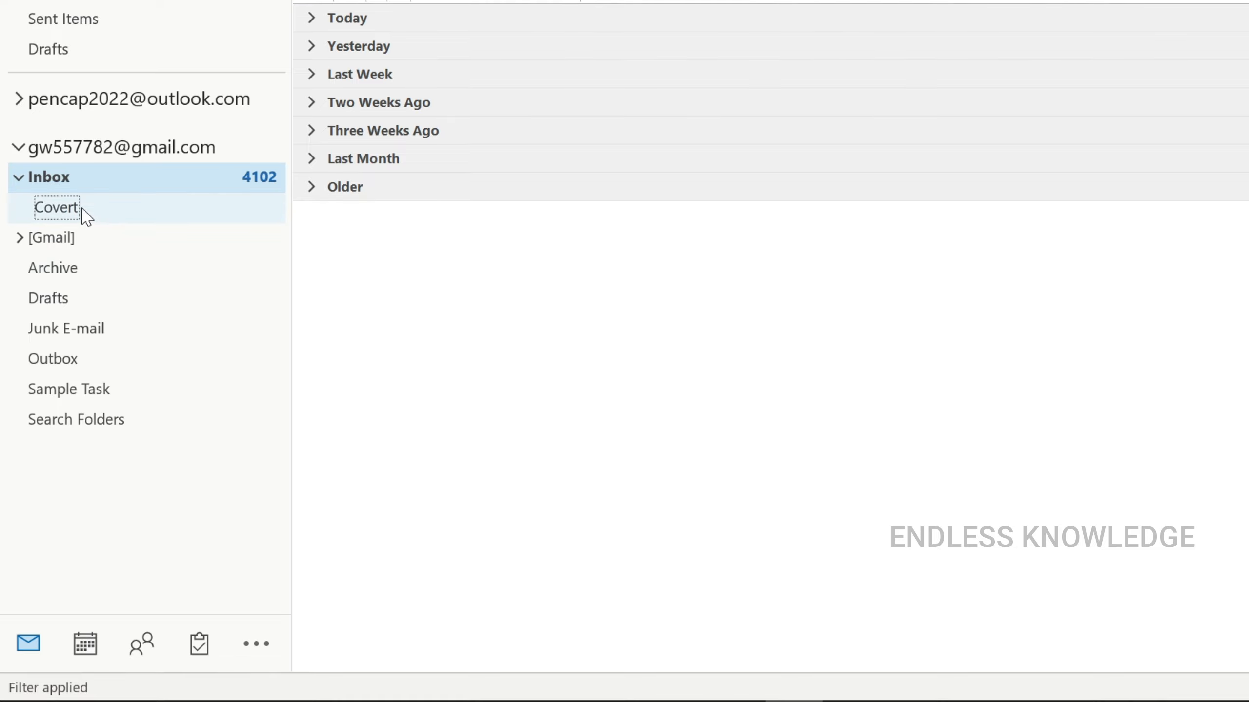
{"action": "left_click_drag", "start_coordinate": [67, 212], "coordinate": [37, 290]}
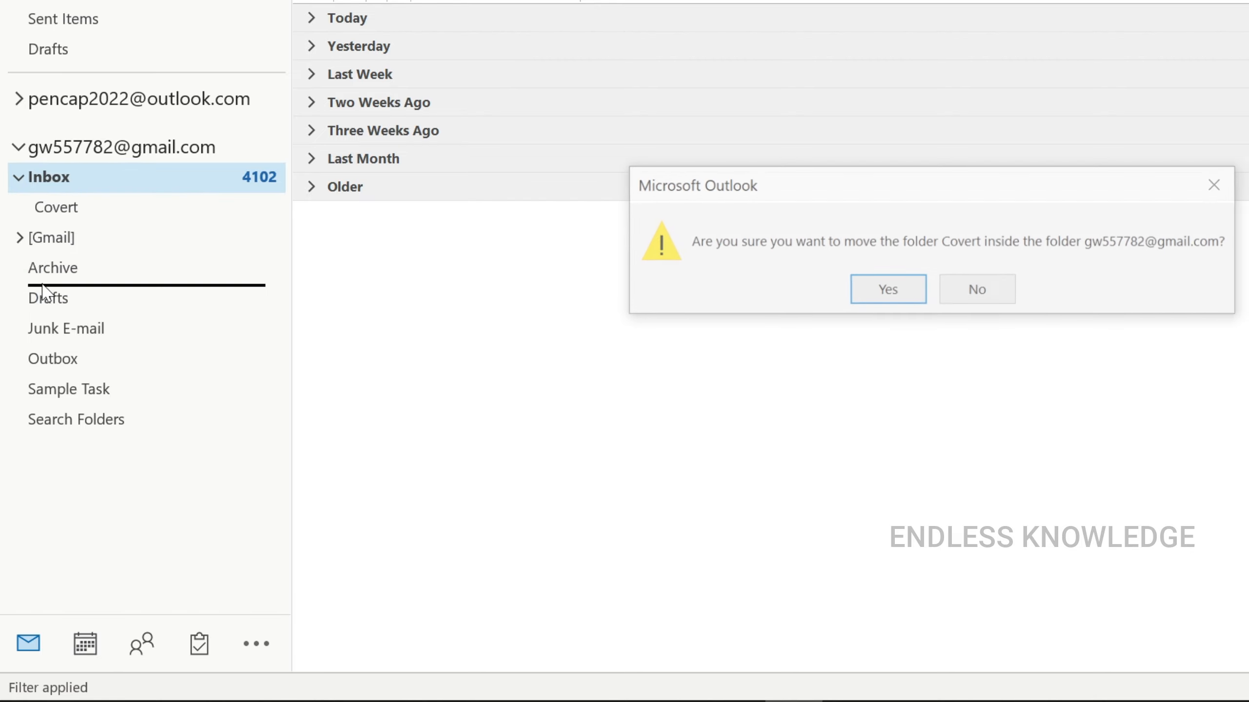
{"action": "left_click", "coordinate": [887, 291]}
- Start a new blank email rule that applies to received messages in the Gmail account's Inbox
{"action": "left_click", "coordinate": [51, 66]}
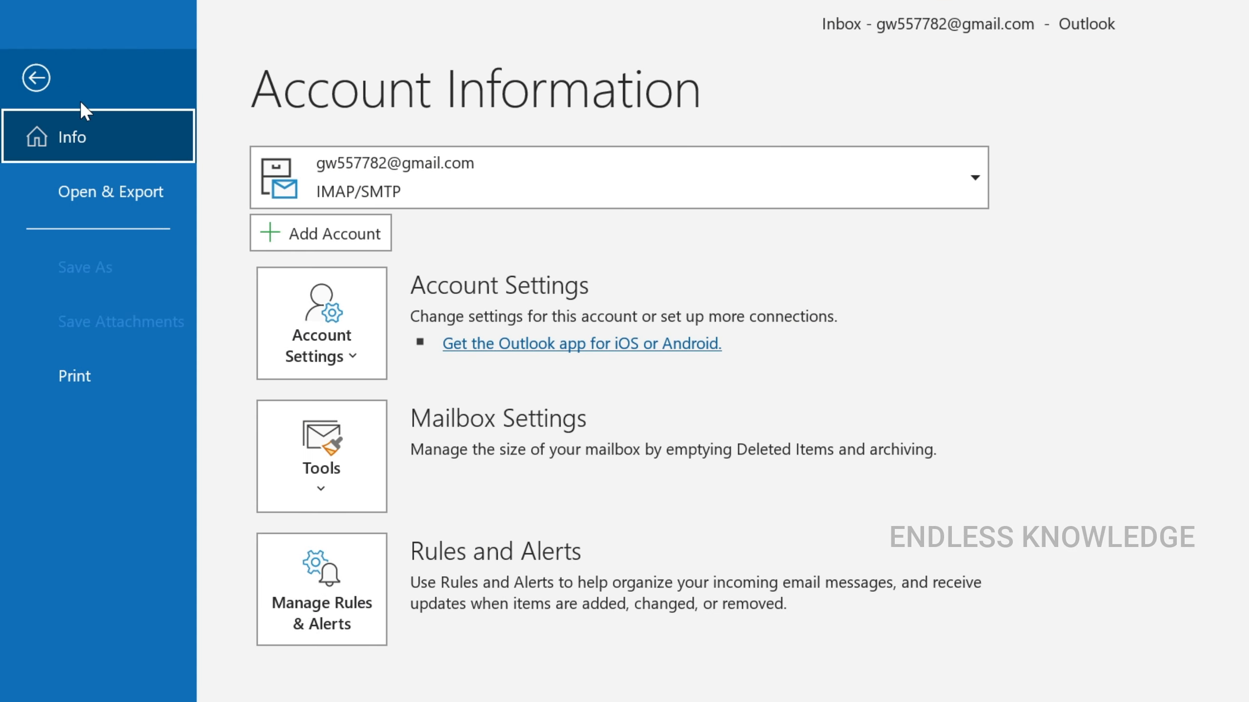
{"action": "left_click", "coordinate": [330, 595]}
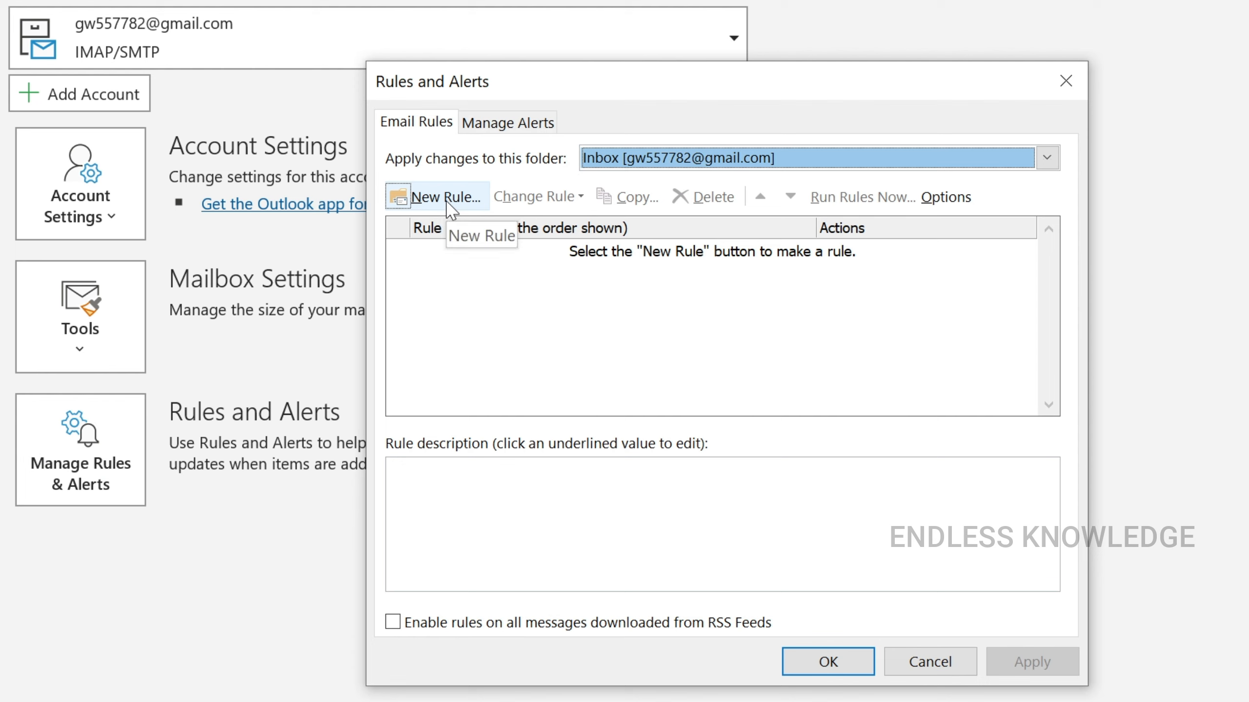
{"action": "left_click", "coordinate": [836, 165]}
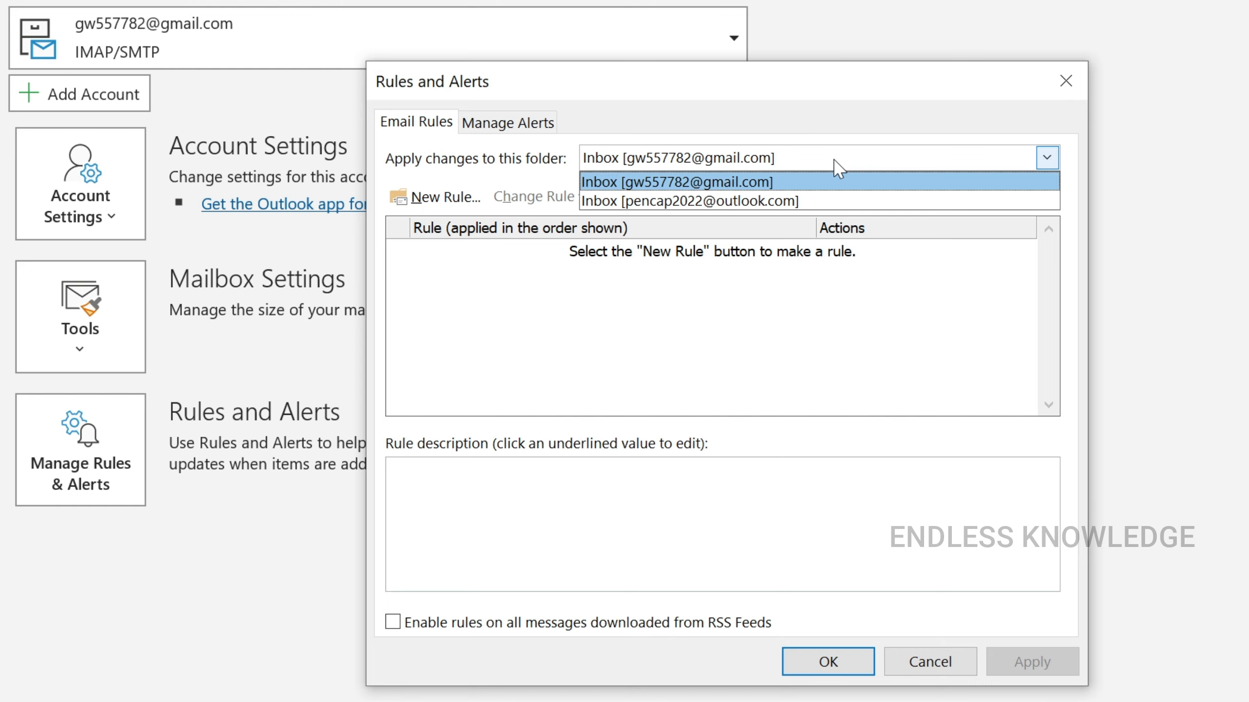
{"action": "left_click", "coordinate": [835, 160]}
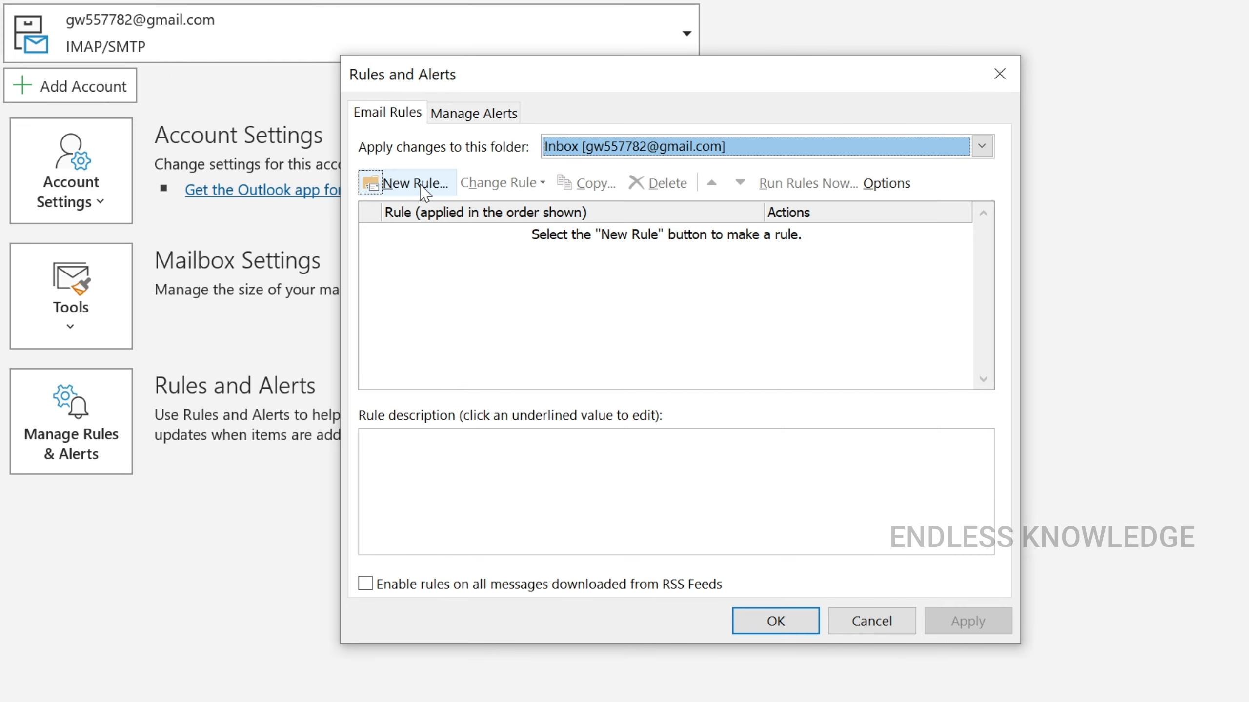
{"action": "left_click", "coordinate": [449, 199]}
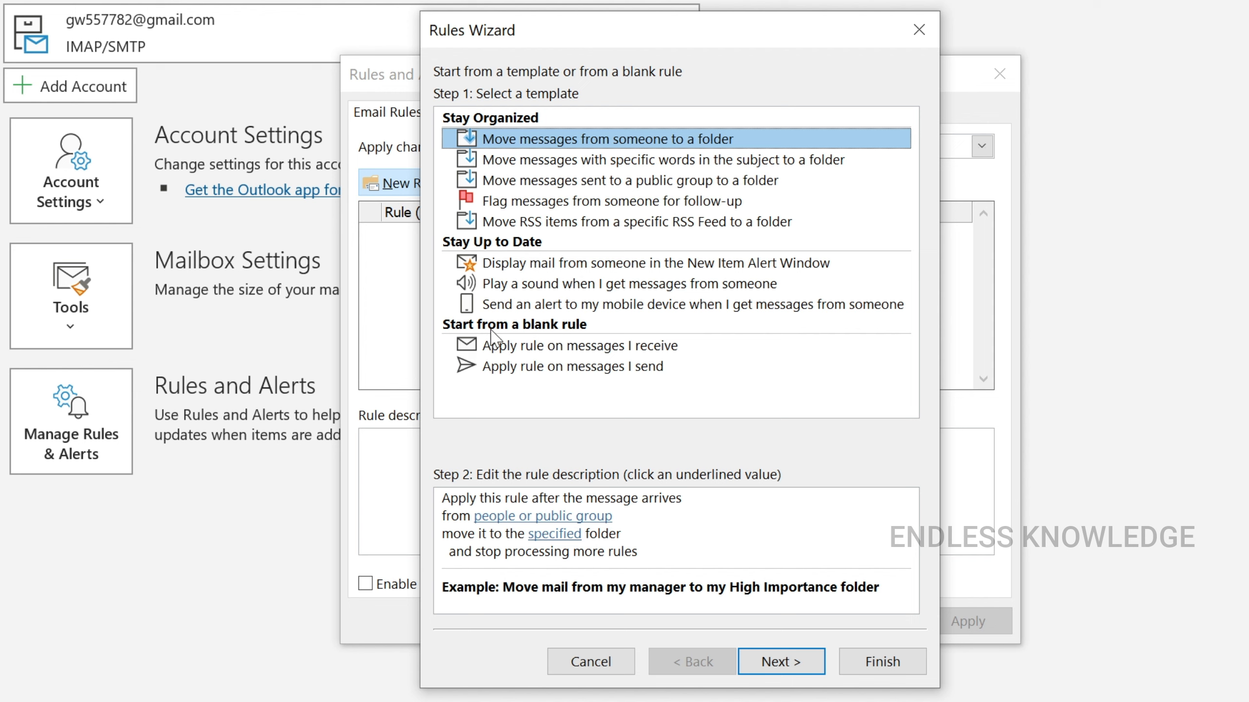
{"action": "left_click", "coordinate": [604, 346]}
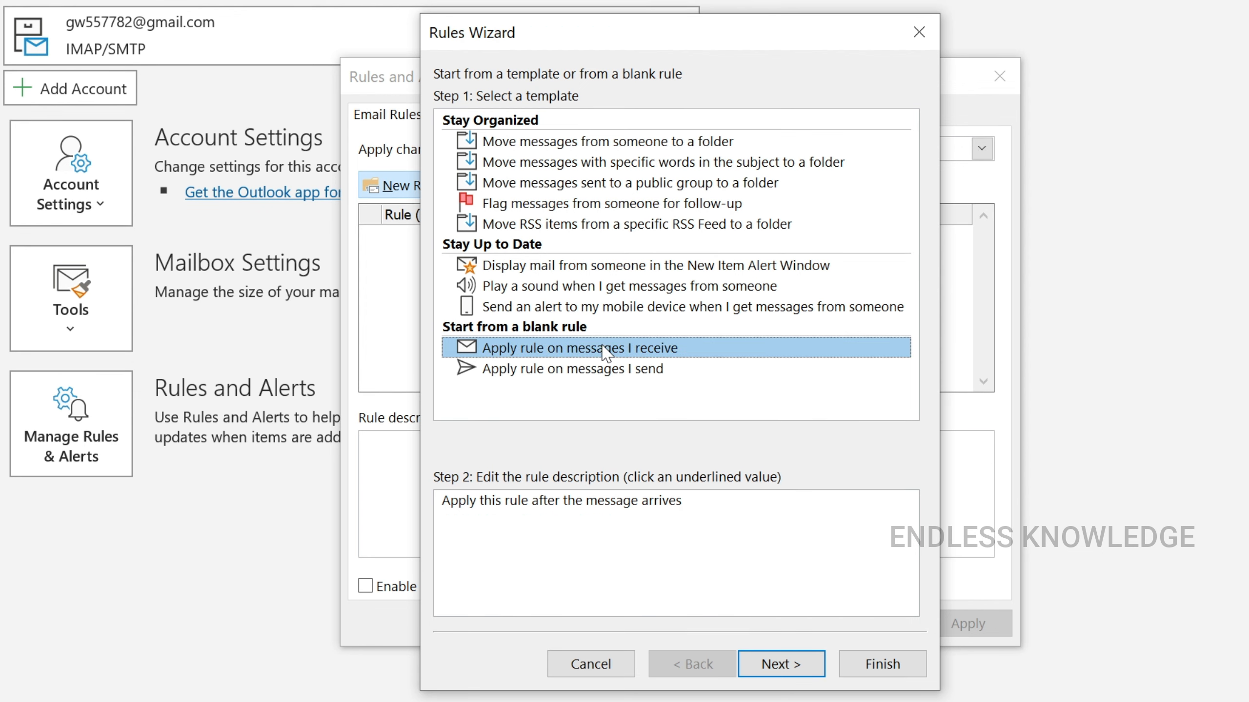
{"action": "left_click", "coordinate": [798, 659]}
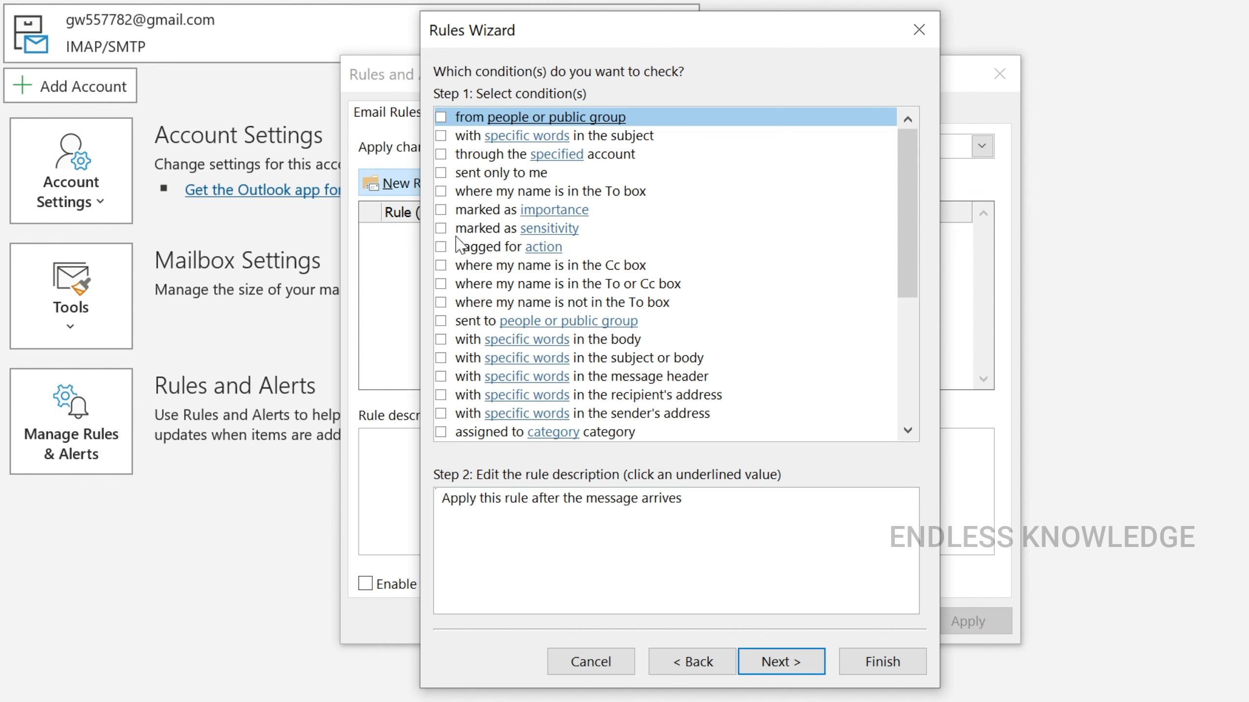
- Add the condition that messages are marked with the sensitivity Confidential and proceed to the rule's actions
{"action": "left_click", "coordinate": [440, 229]}
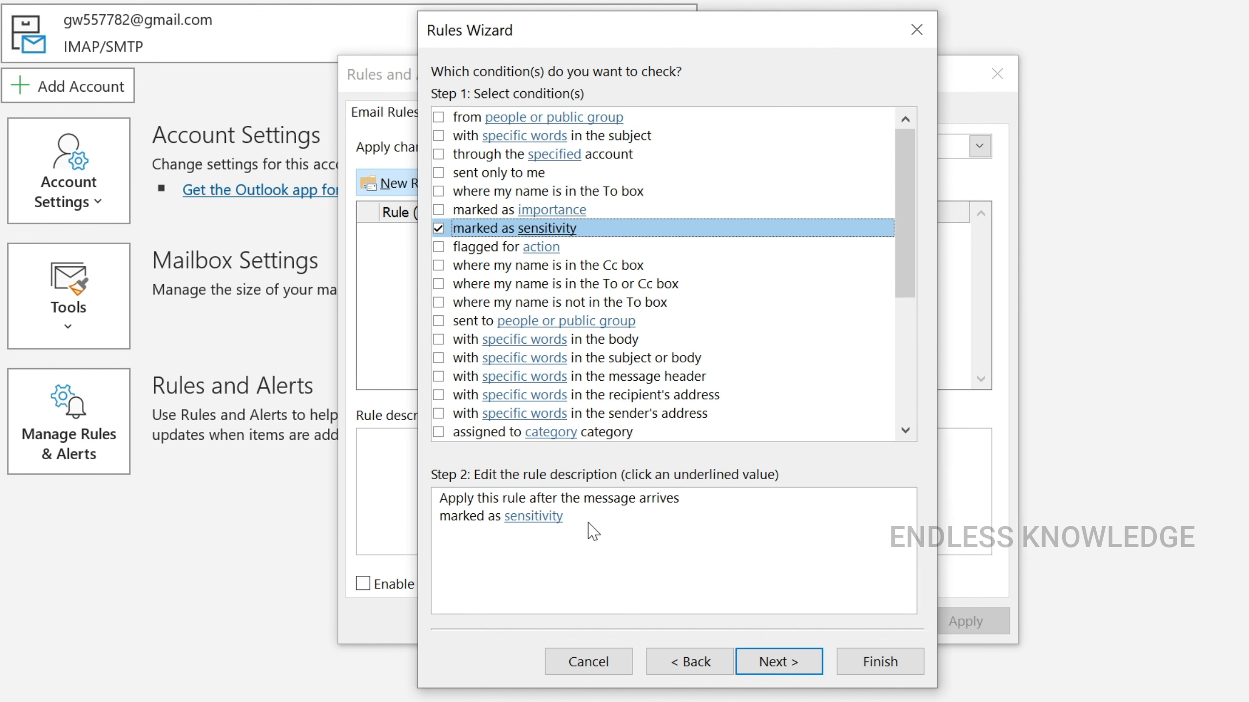
{"action": "left_click", "coordinate": [555, 520]}
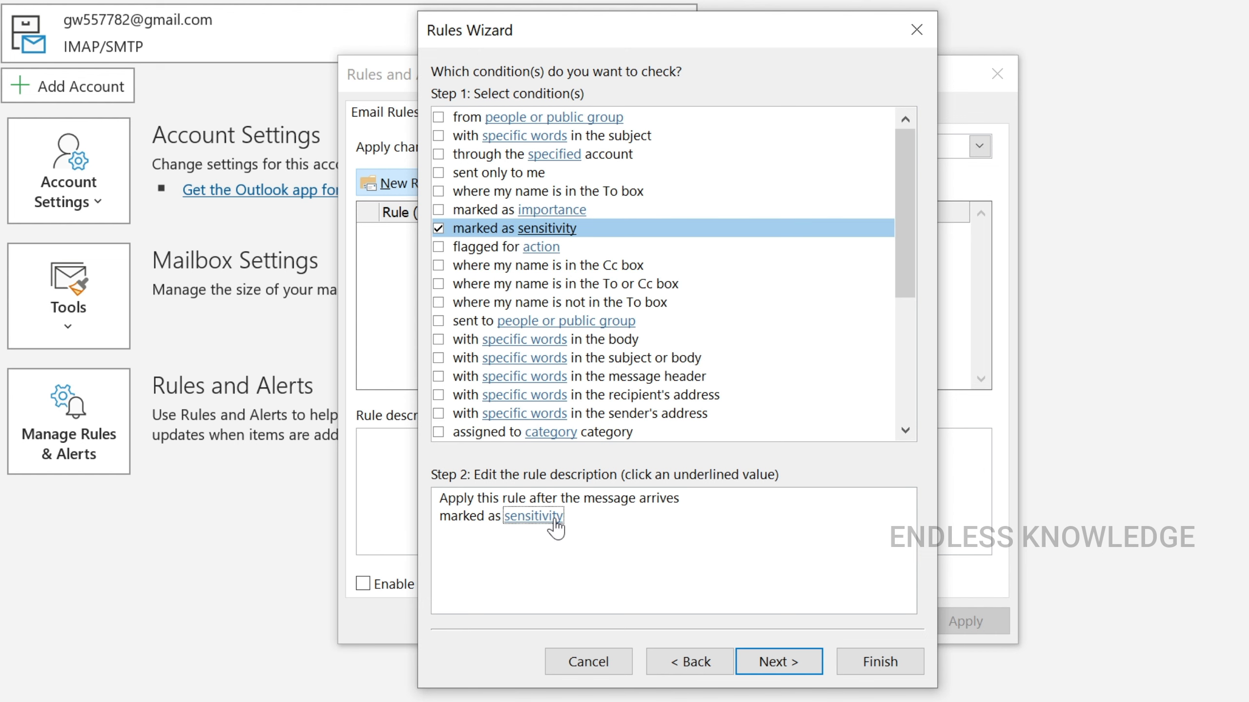
{"action": "left_click", "coordinate": [556, 521]}
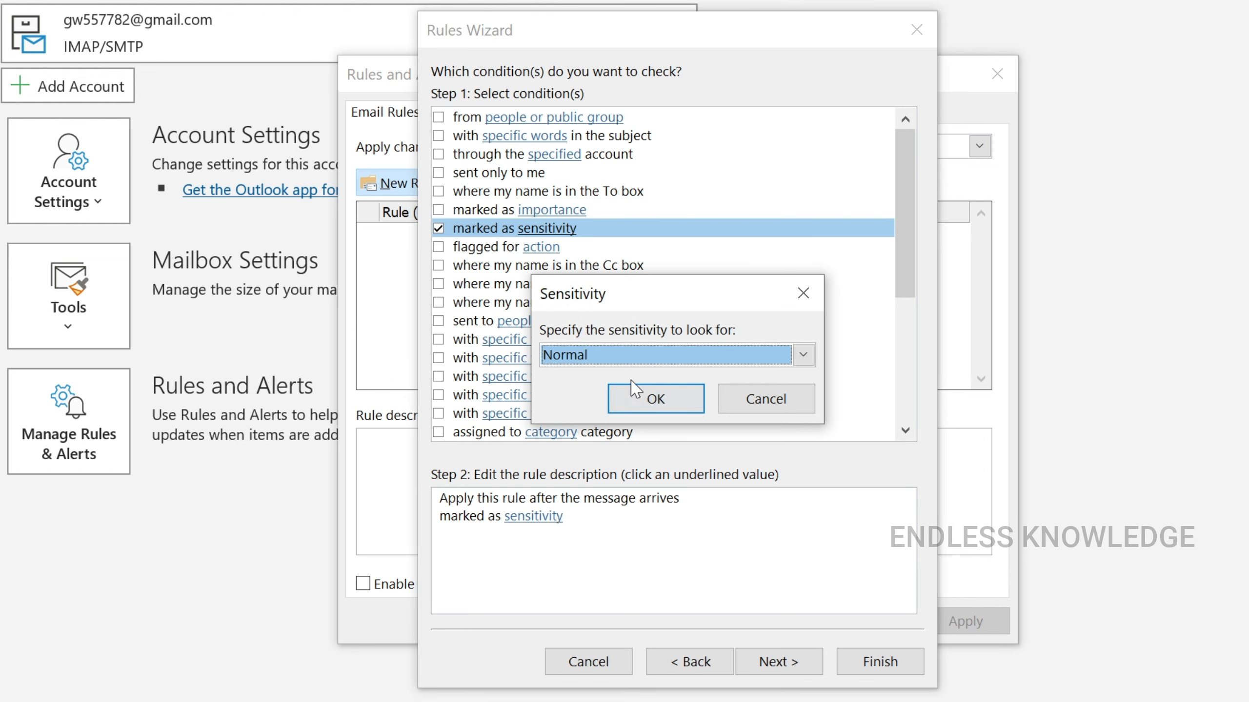
{"action": "left_click", "coordinate": [643, 354]}
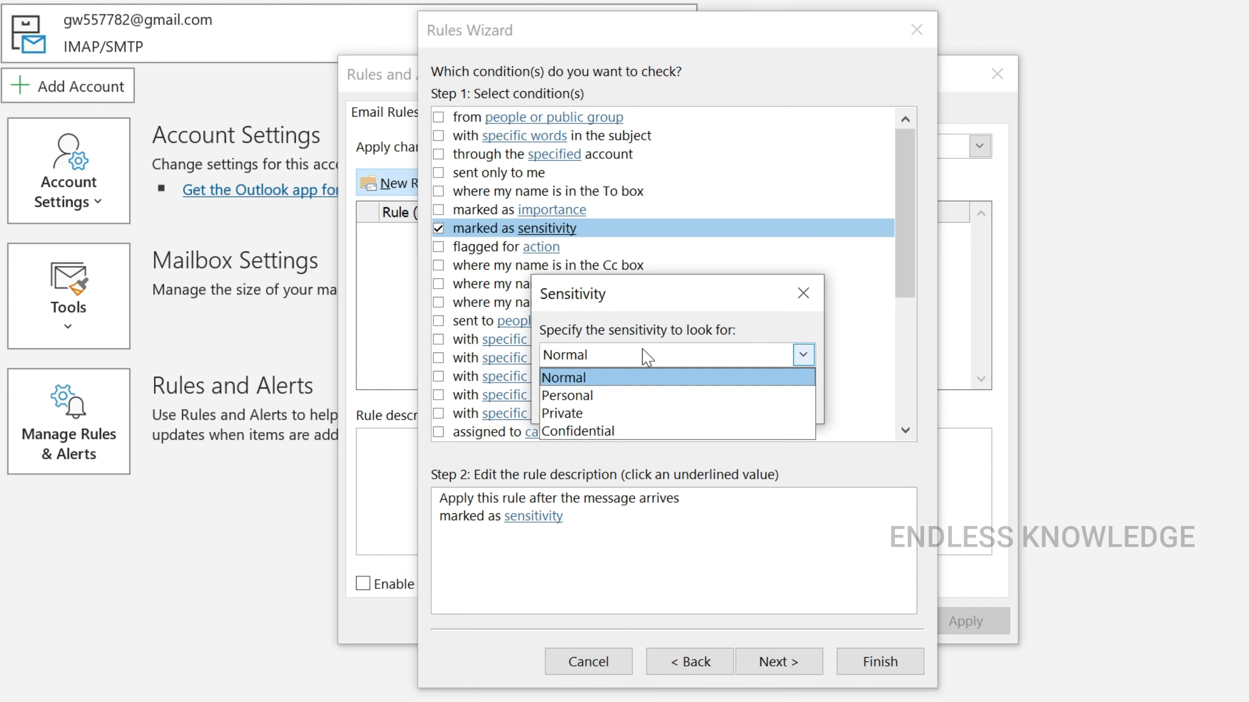
{"action": "left_click", "coordinate": [609, 431]}
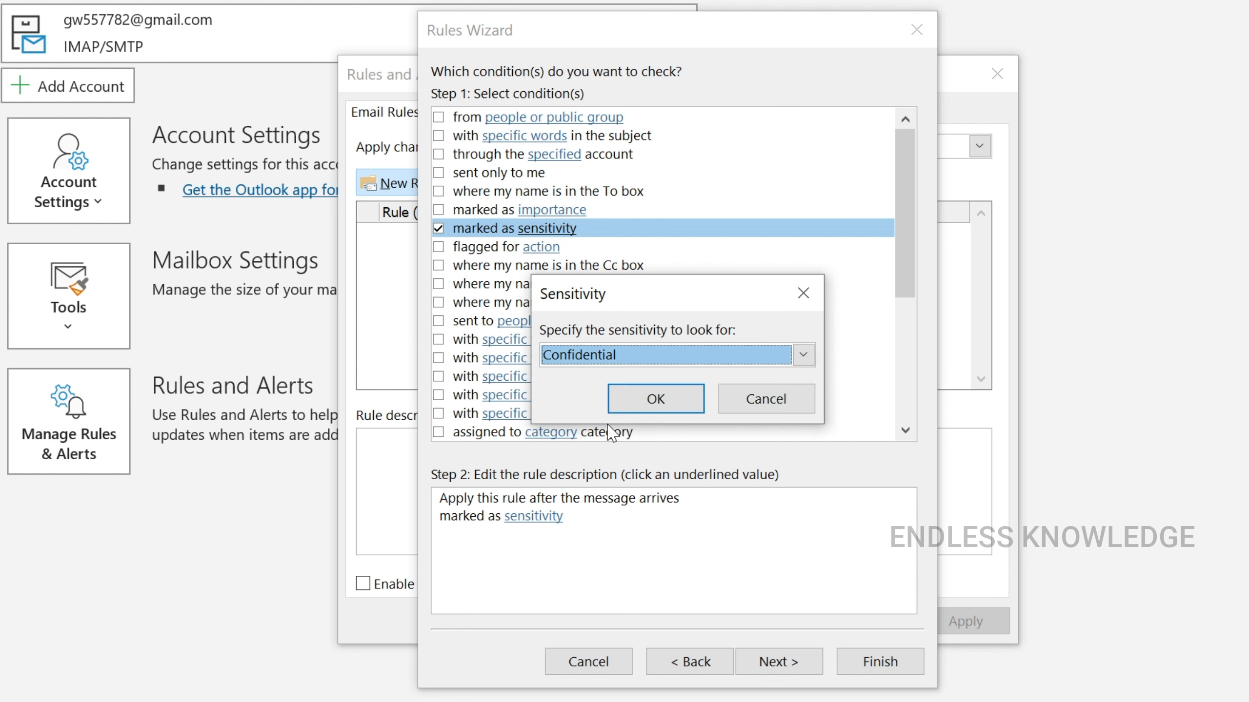
{"action": "left_click", "coordinate": [648, 397]}
{"action": "left_click", "coordinate": [763, 648]}
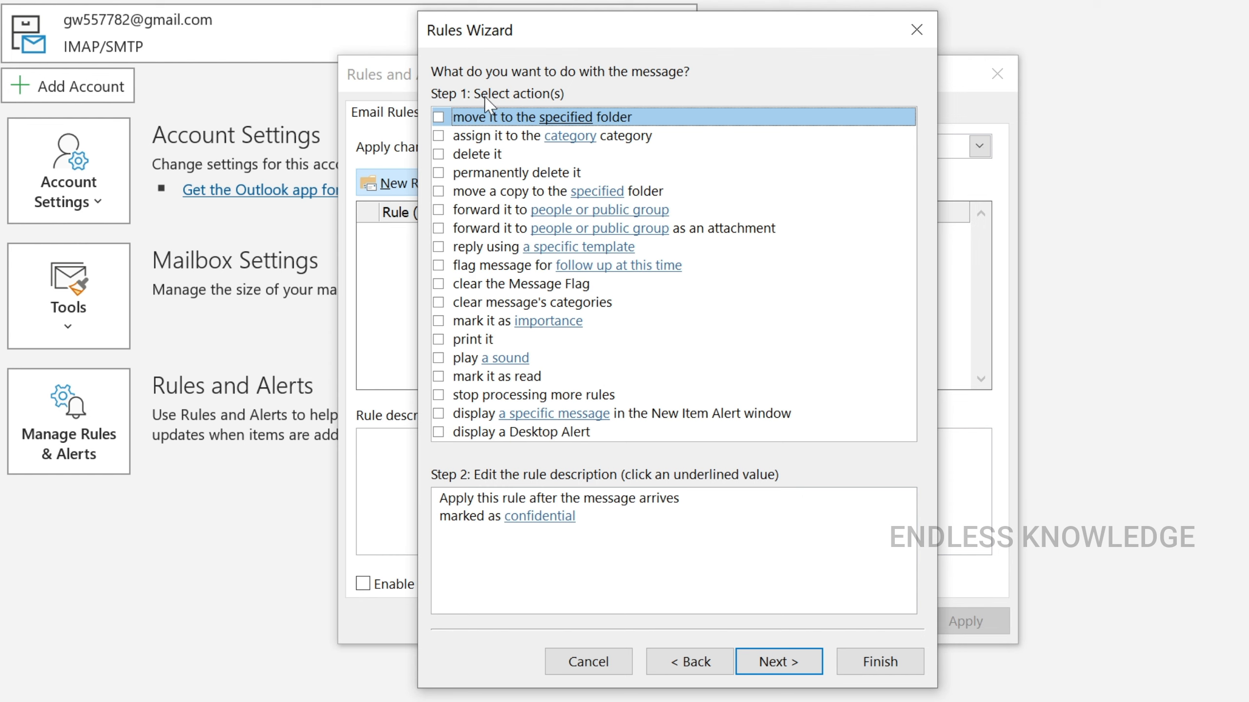
- Set the rule's action to move messages to the Covert folder and finish the rule without any exceptions
{"action": "left_click", "coordinate": [438, 118]}
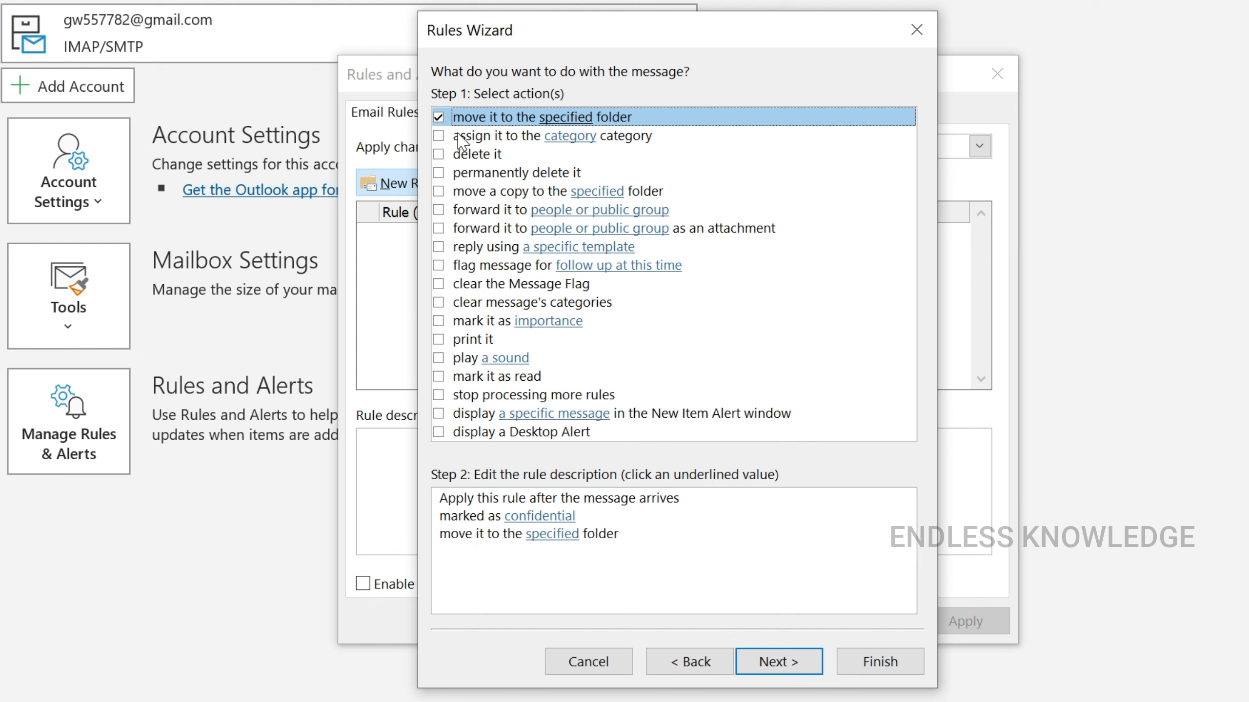
{"action": "left_click", "coordinate": [562, 537]}
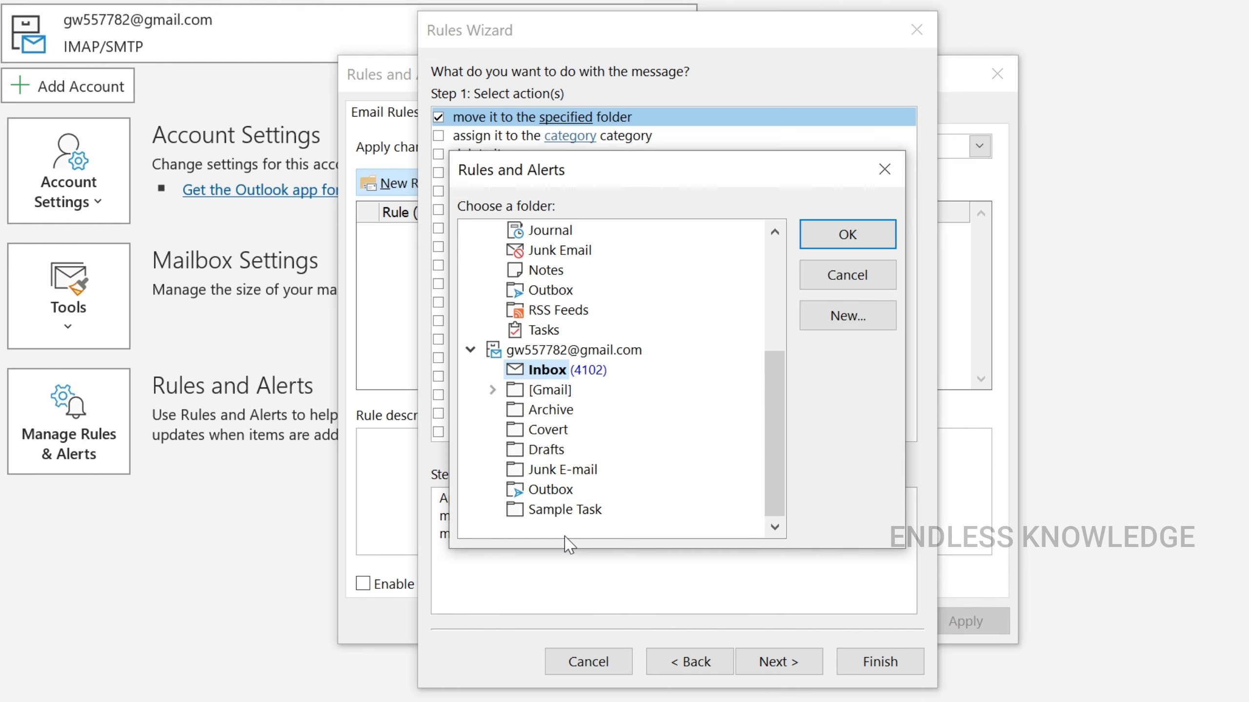
{"action": "left_click", "coordinate": [564, 429]}
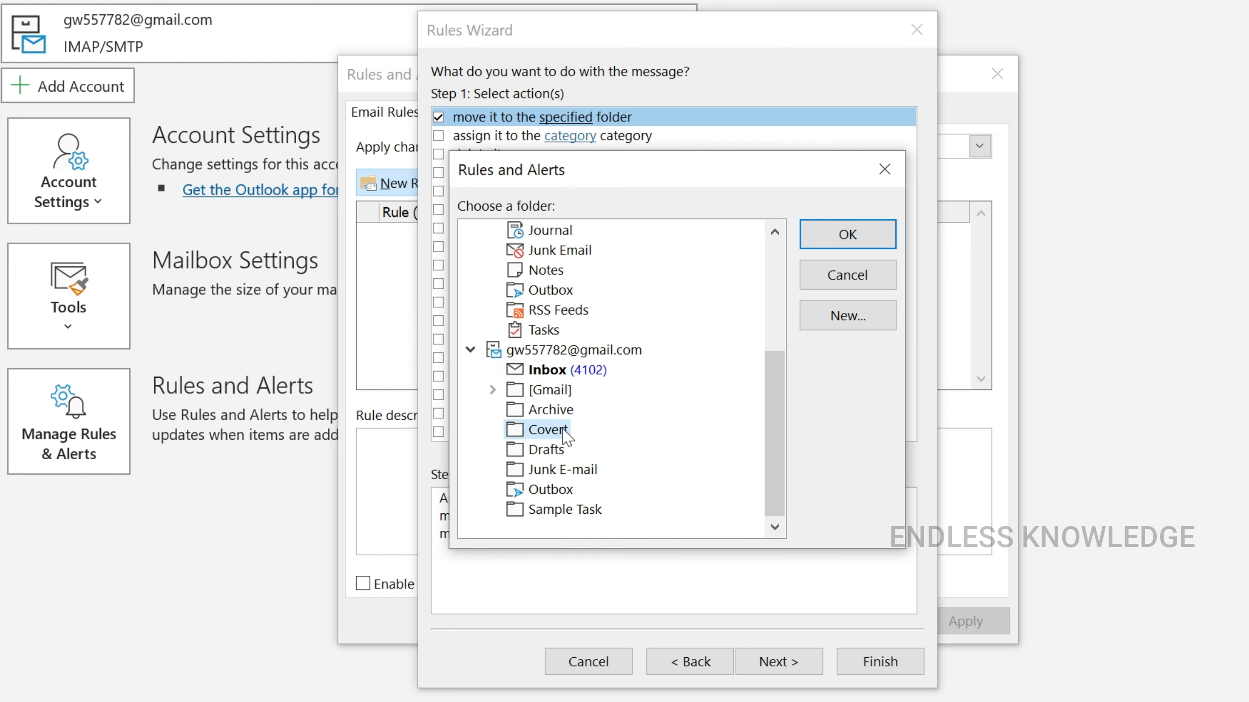
{"action": "left_click", "coordinate": [845, 238]}
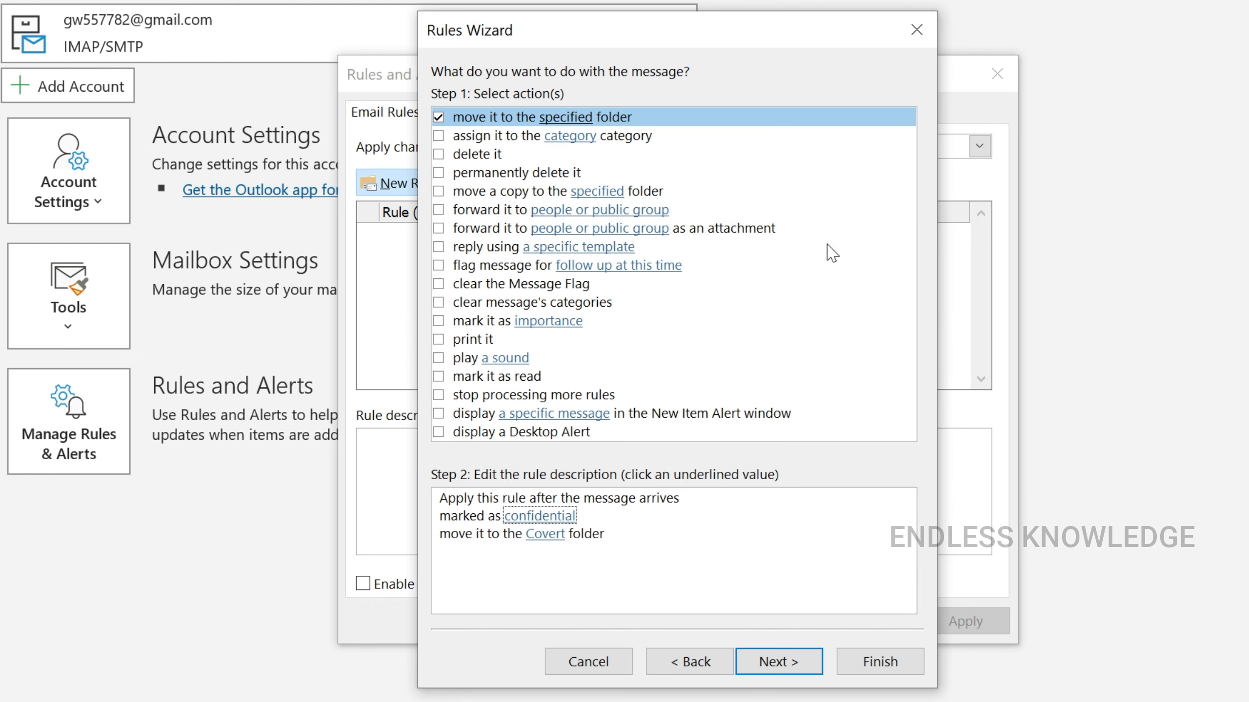
{"action": "left_click", "coordinate": [812, 664]}
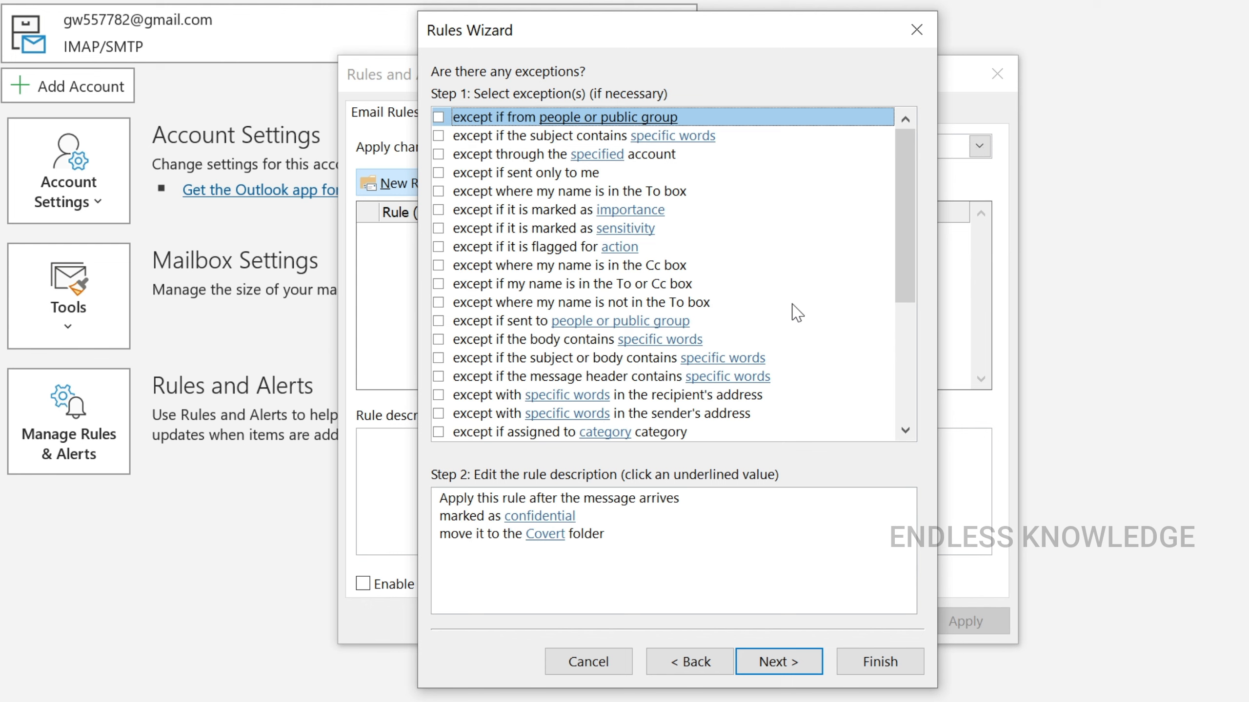
{"action": "left_click", "coordinate": [880, 661]}
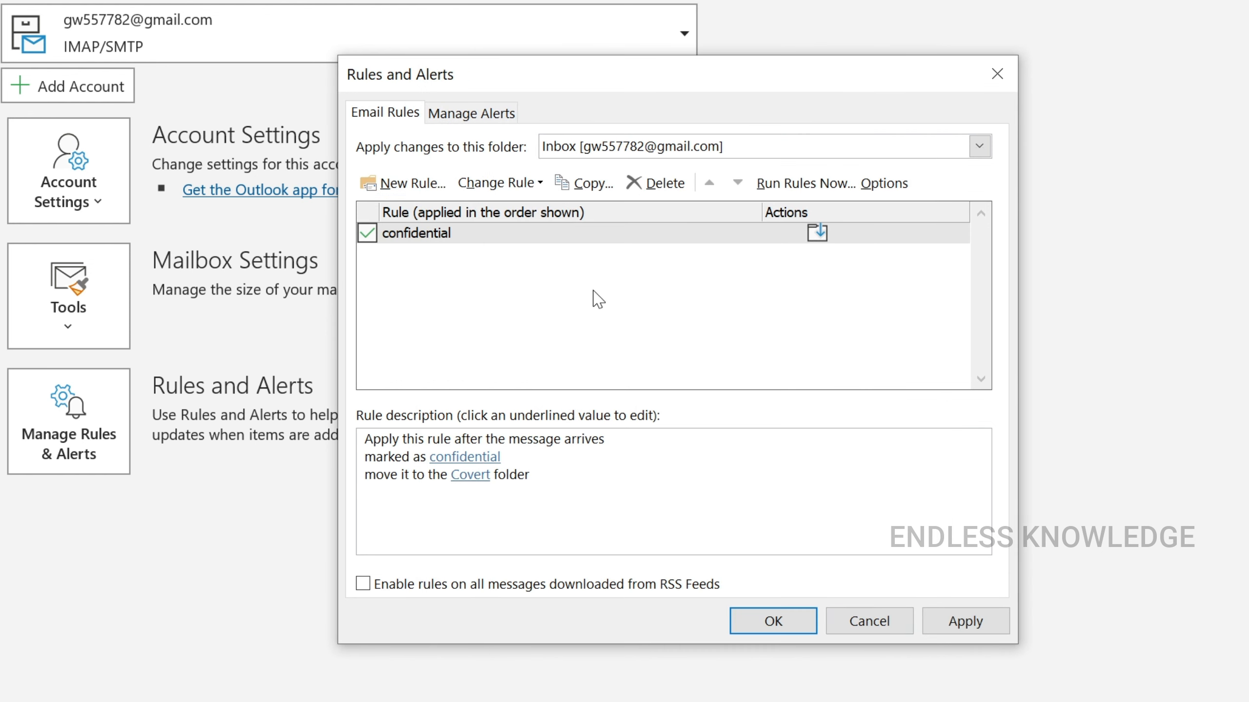
{"action": "left_click", "coordinate": [579, 280]}
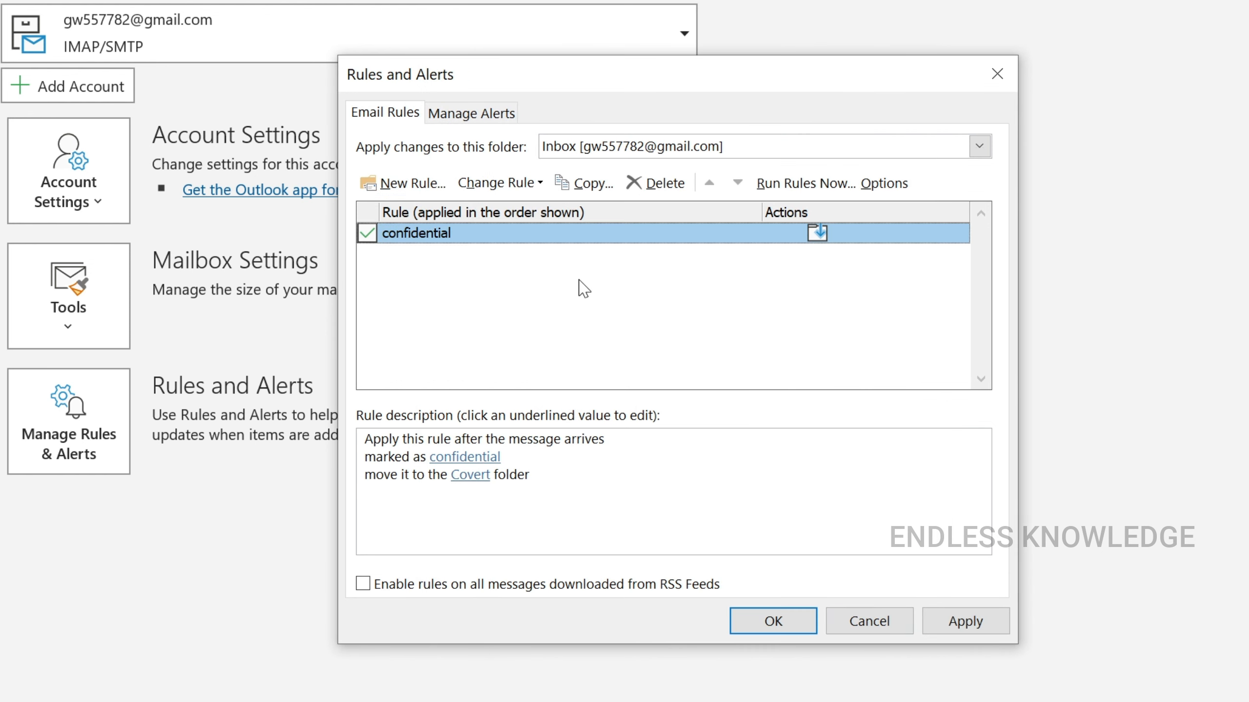
{"action": "left_click", "coordinate": [521, 183]}
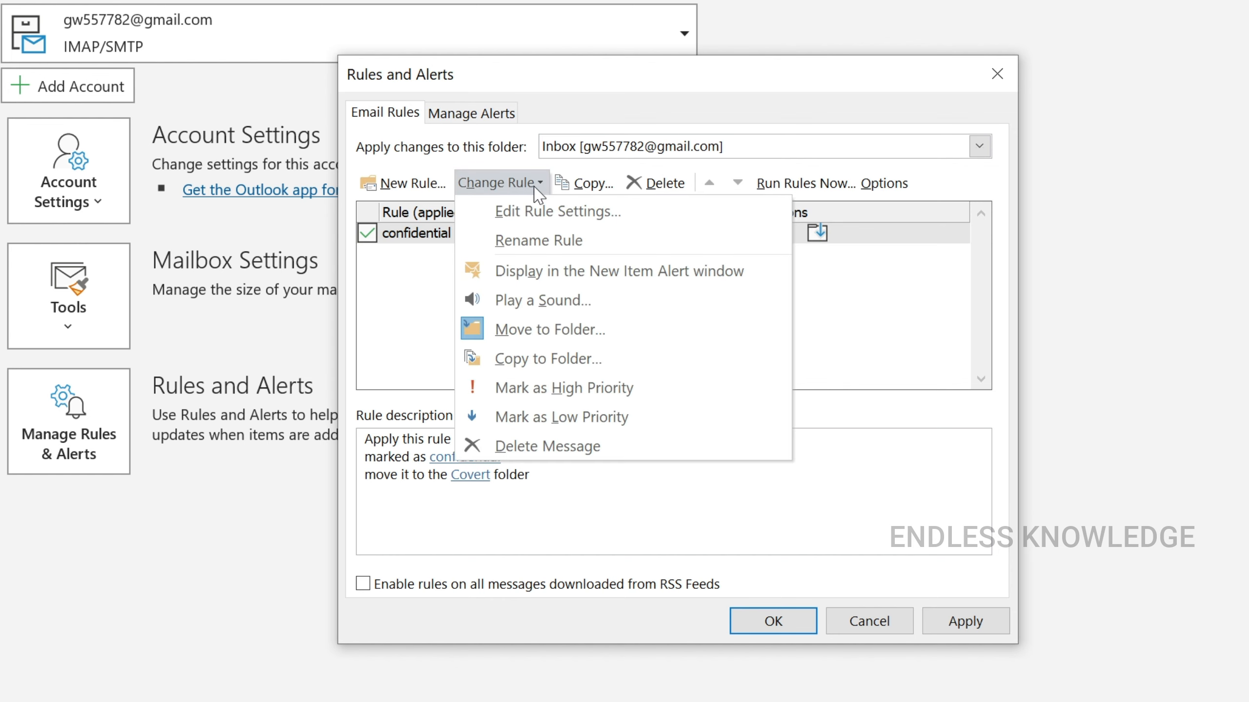
{"action": "left_click", "coordinate": [573, 184]}
{"action": "left_click", "coordinate": [652, 187]}
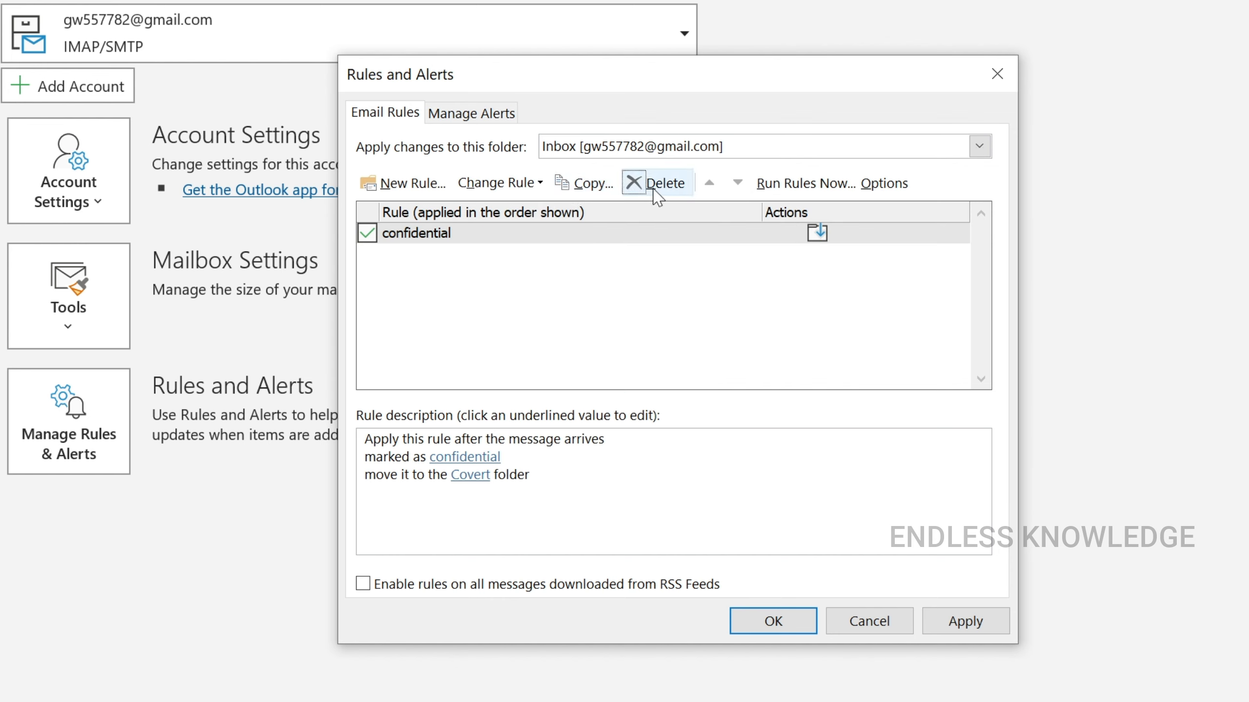
{"action": "left_click", "coordinate": [607, 295]}
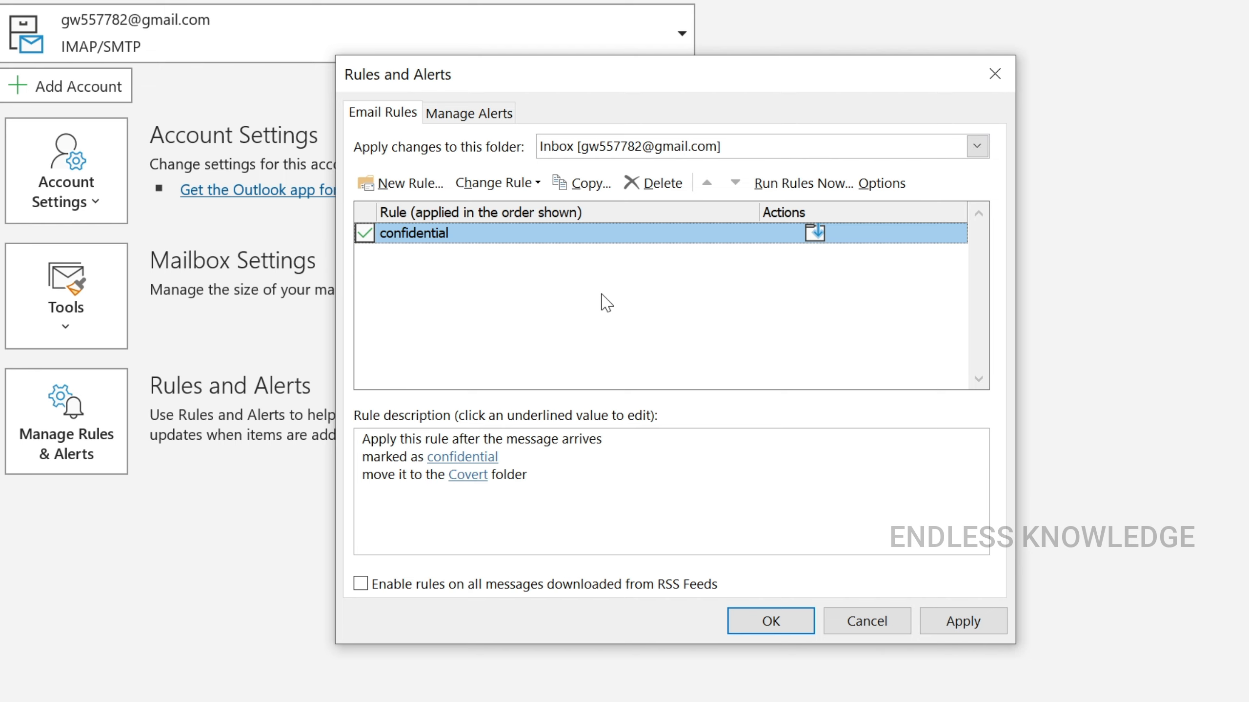
- Start another blank rule for received messages with the condition "which is an automatic reply" and proceed to its actions
{"action": "left_click", "coordinate": [398, 184]}
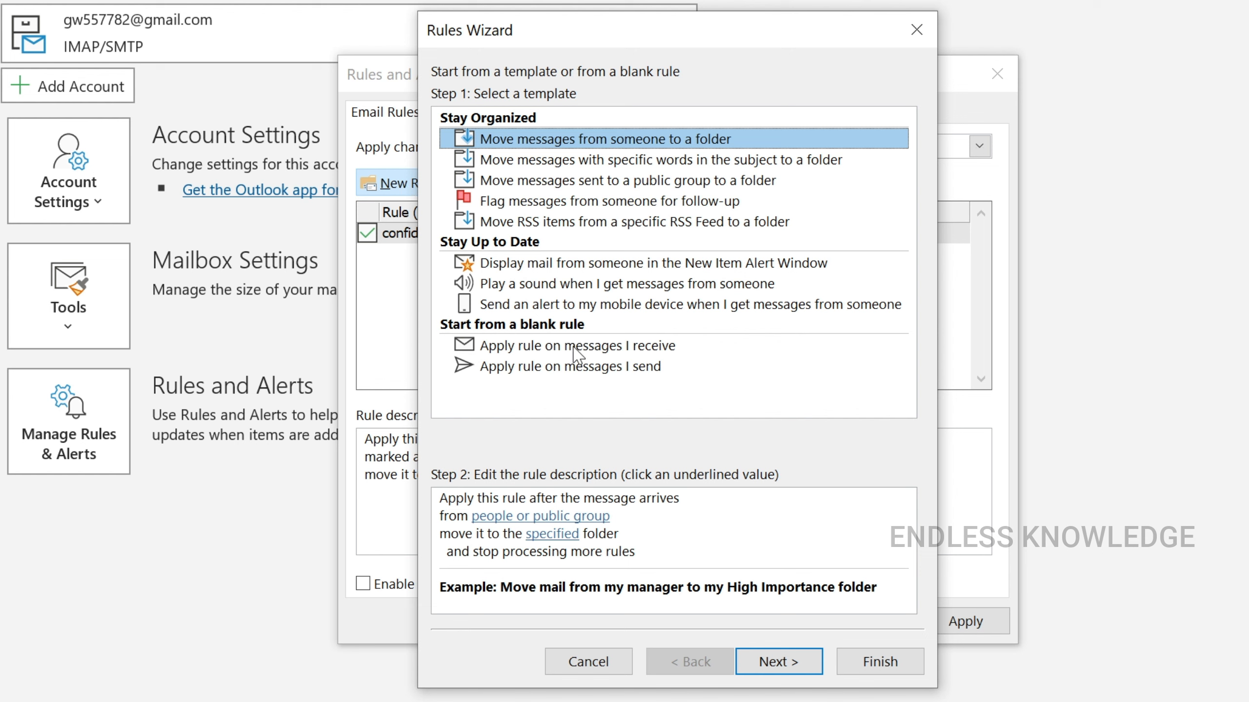
{"action": "left_click", "coordinate": [573, 347]}
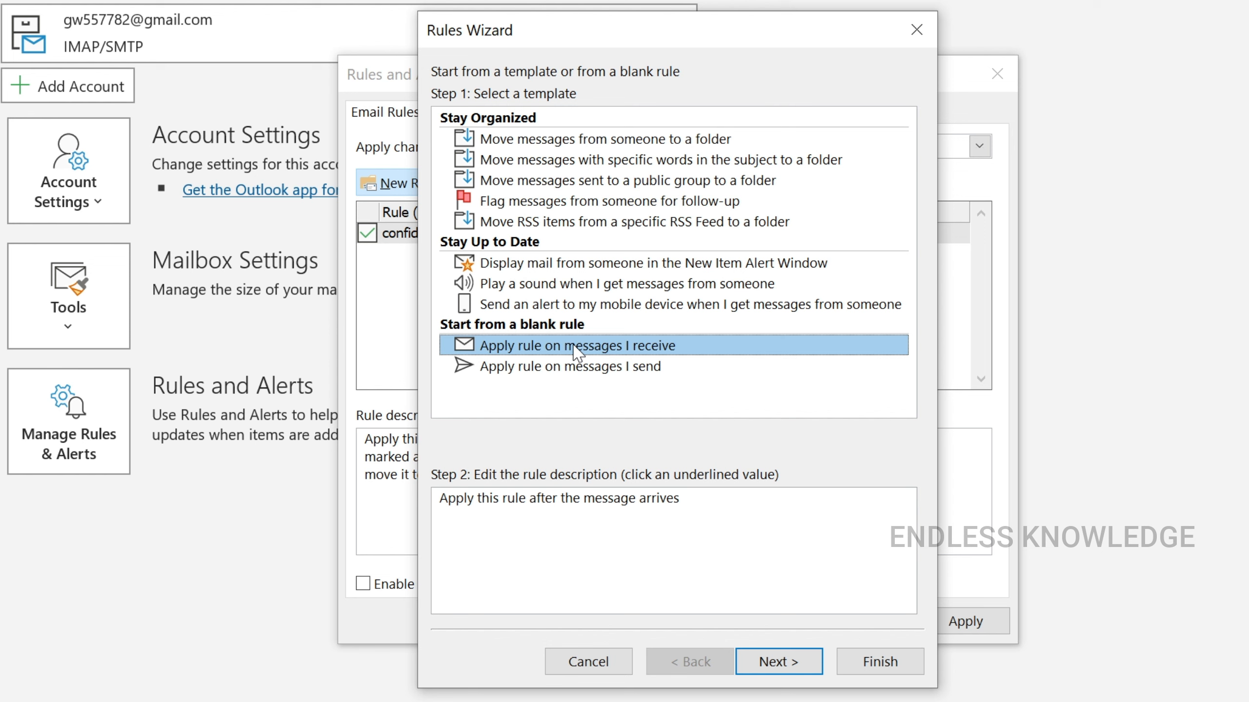
{"action": "left_click", "coordinate": [775, 662]}
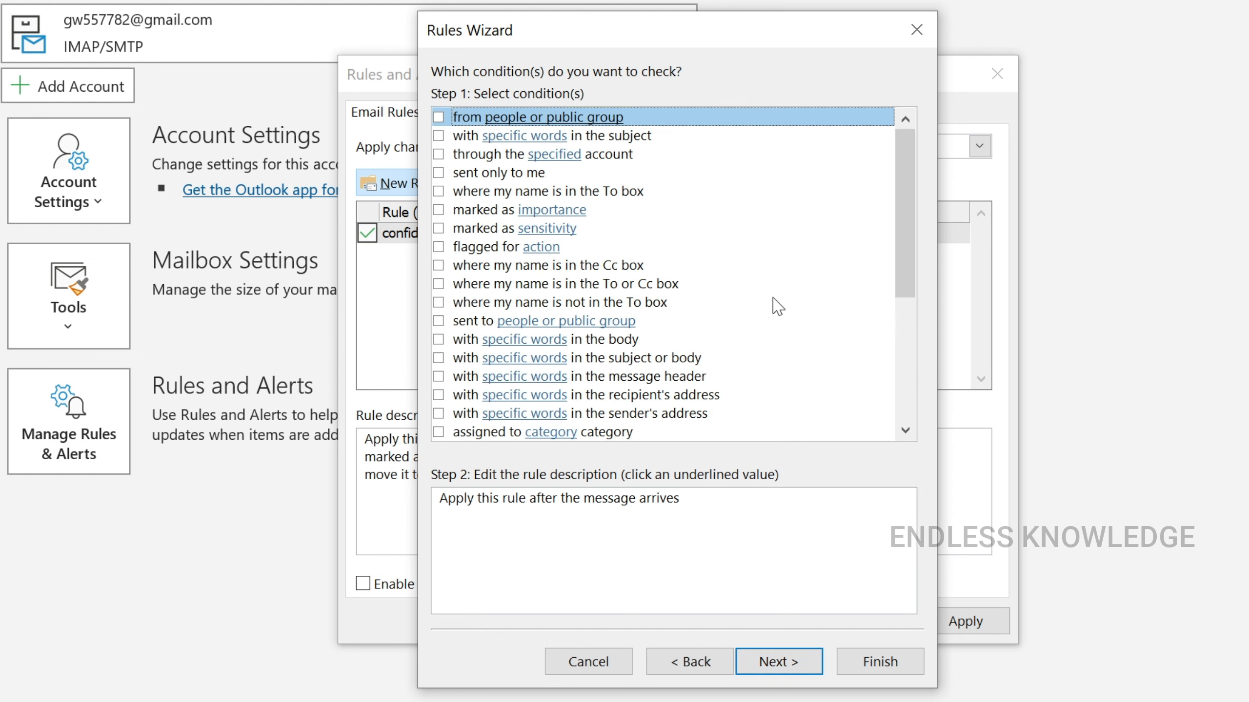
{"action": "scroll", "coordinate": [776, 304], "scroll_direction": "down", "scroll_amount": 5}
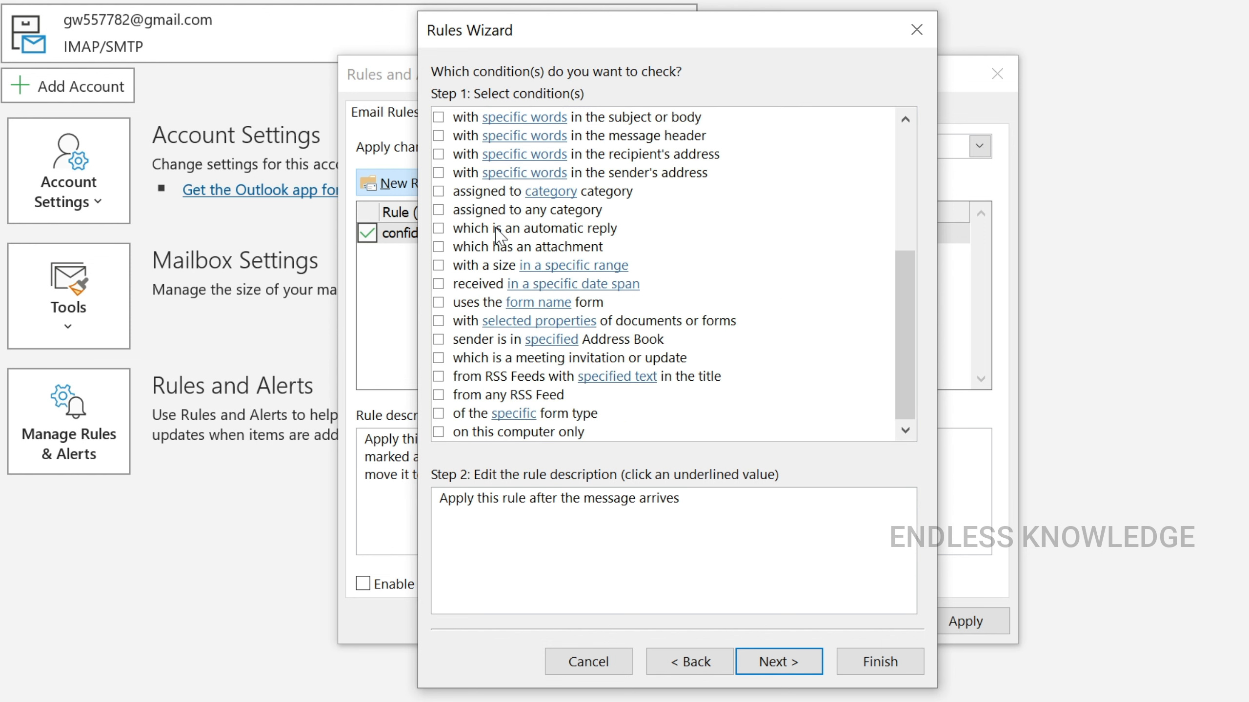
{"action": "left_click", "coordinate": [452, 230]}
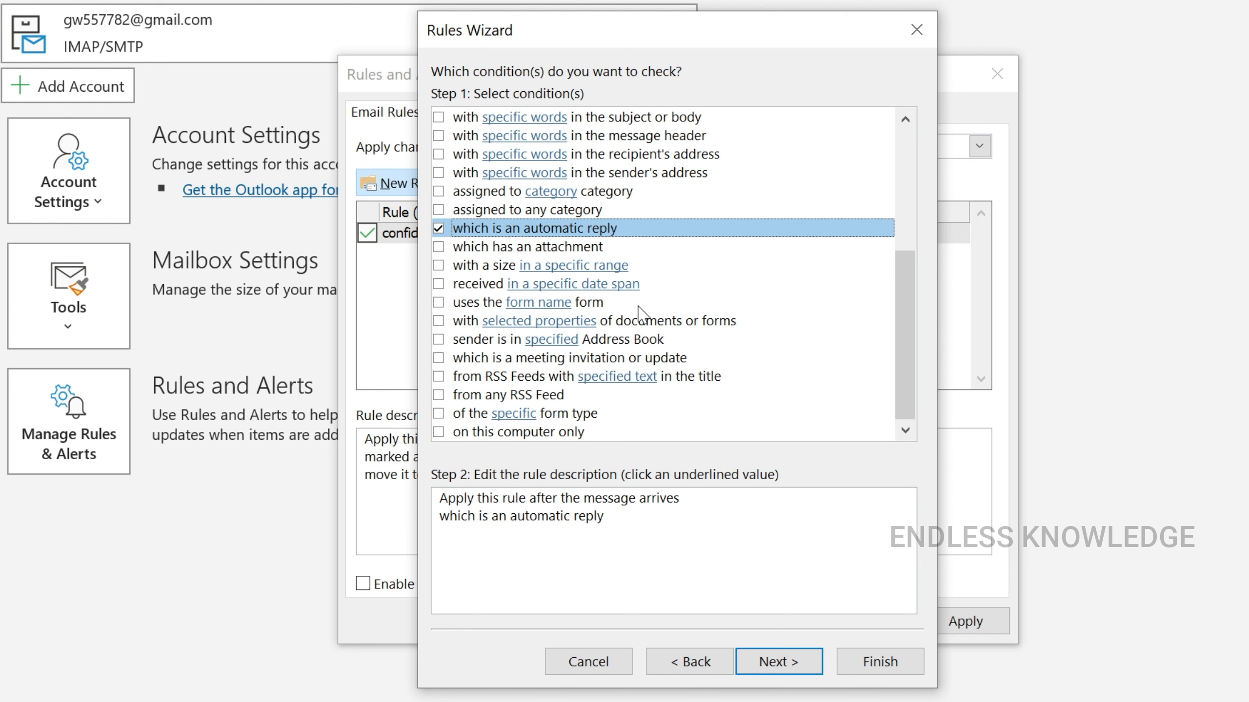
{"action": "left_click", "coordinate": [778, 664]}
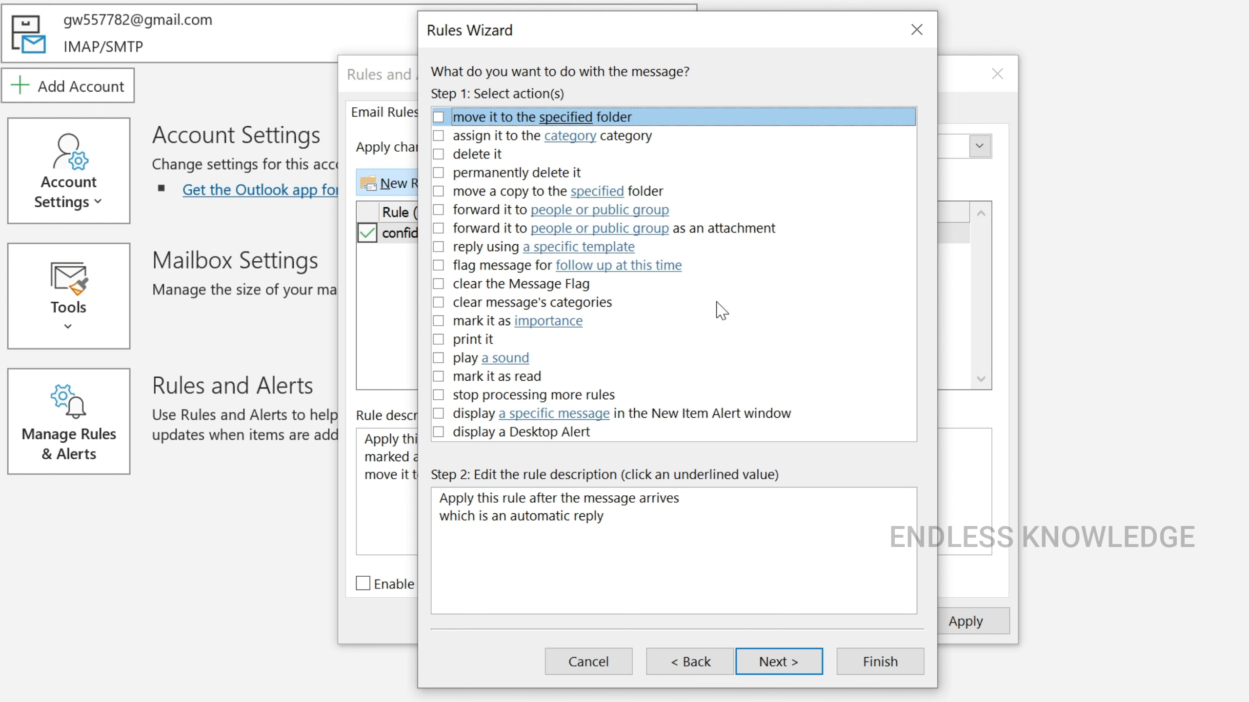
- Set the automatic-reply rule's action to mark messages as low importance and finish the rule
{"action": "left_click", "coordinate": [439, 319]}
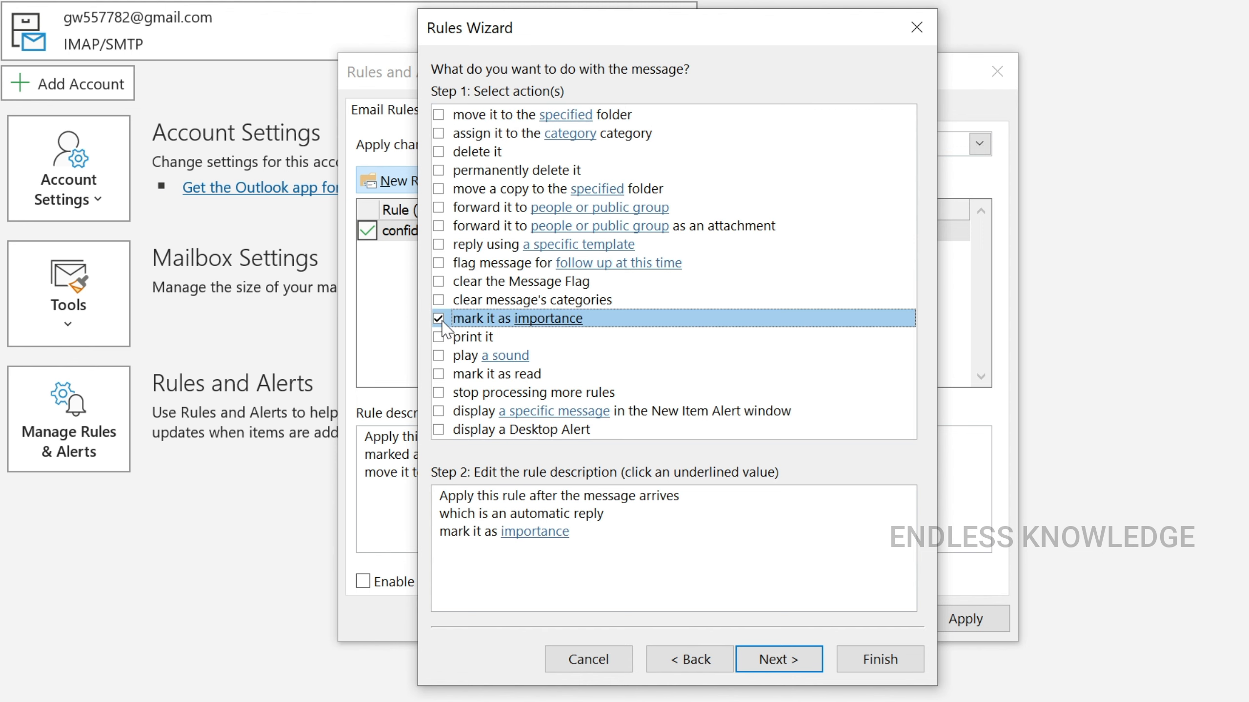
{"action": "left_click", "coordinate": [542, 533]}
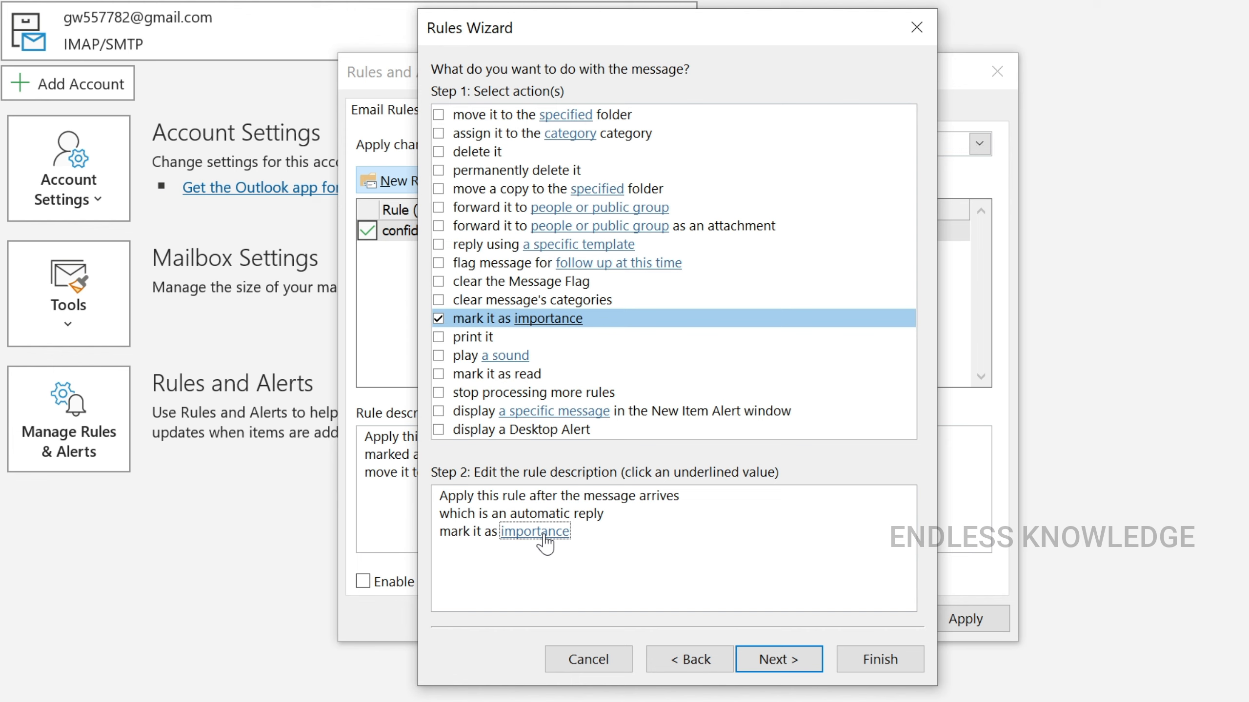
{"action": "left_click", "coordinate": [543, 535]}
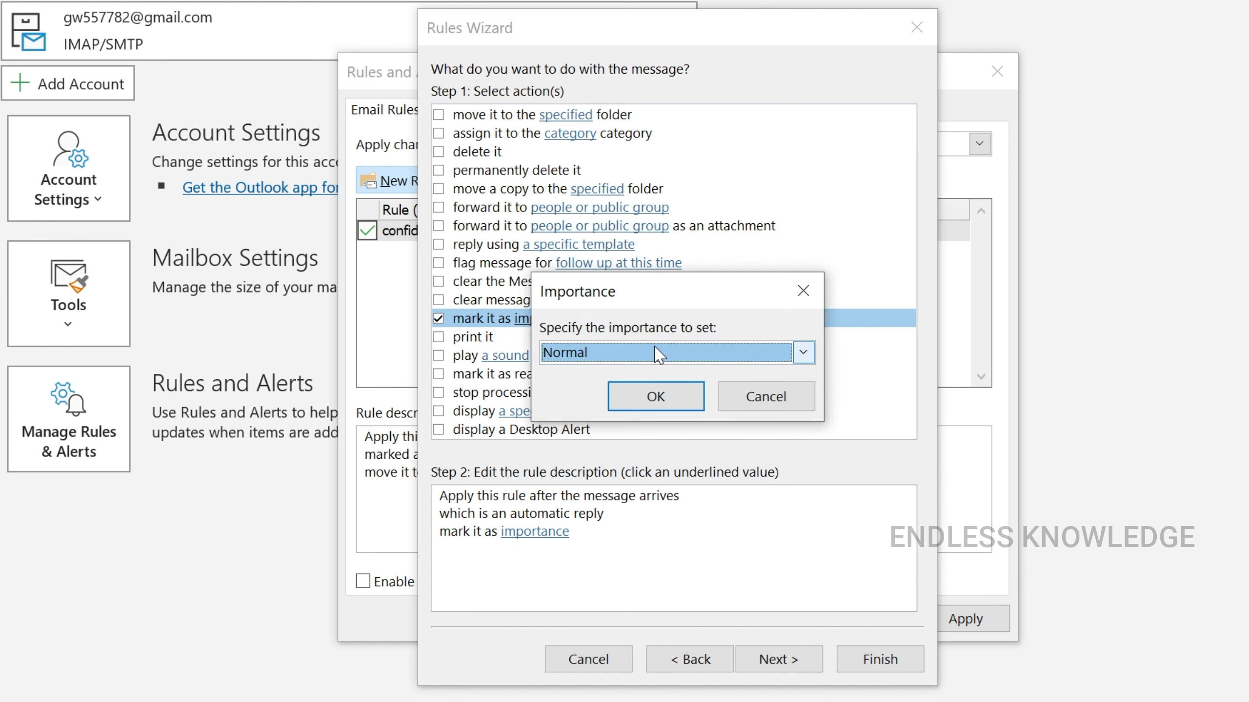
{"action": "left_click", "coordinate": [658, 352]}
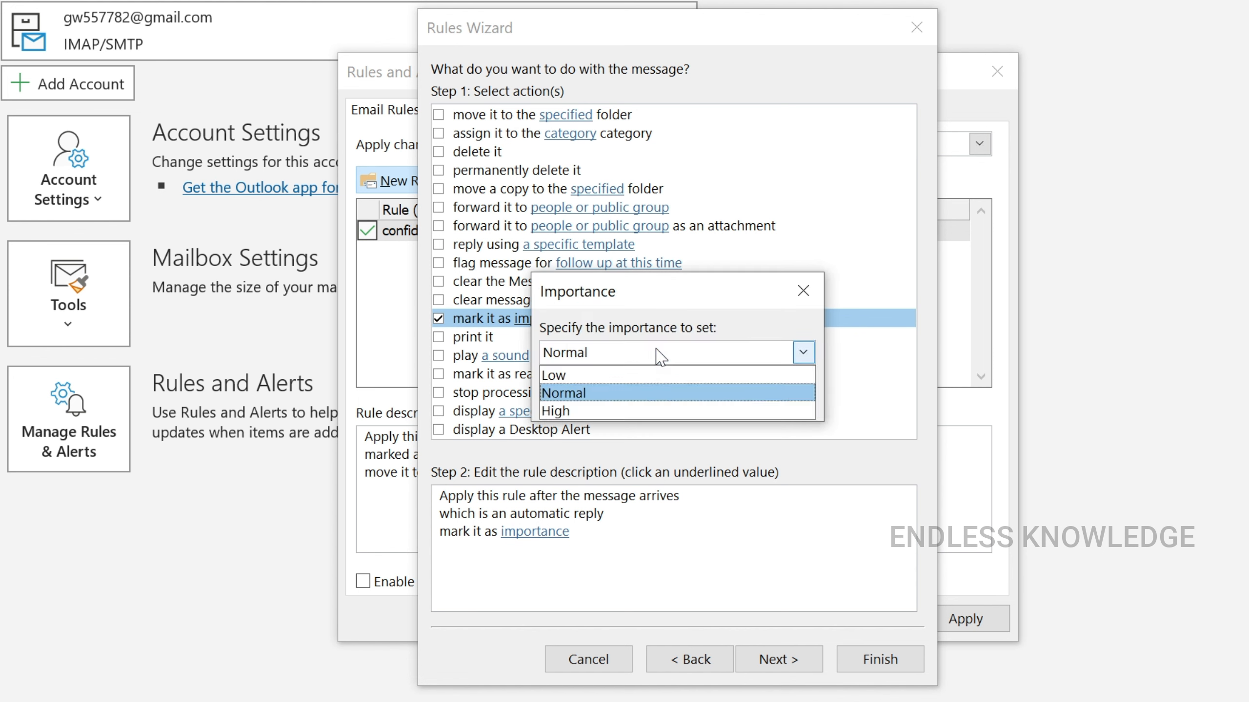
{"action": "left_click", "coordinate": [642, 376]}
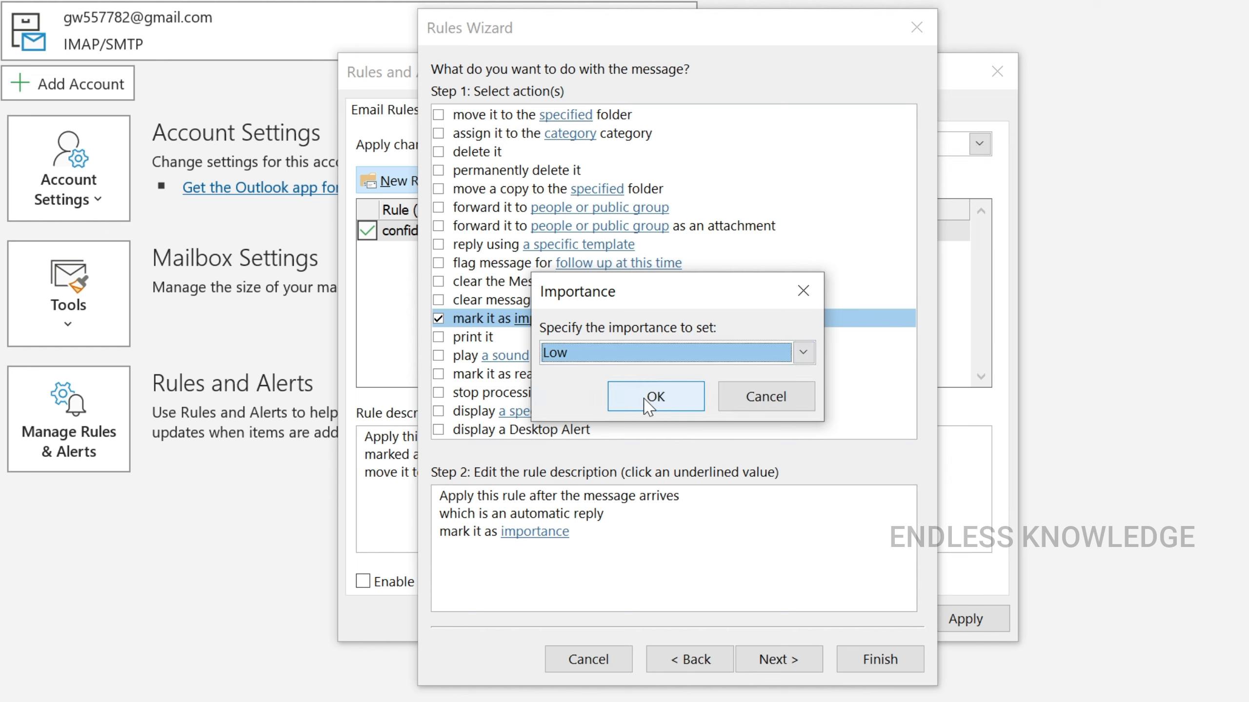
{"action": "left_click", "coordinate": [652, 397]}
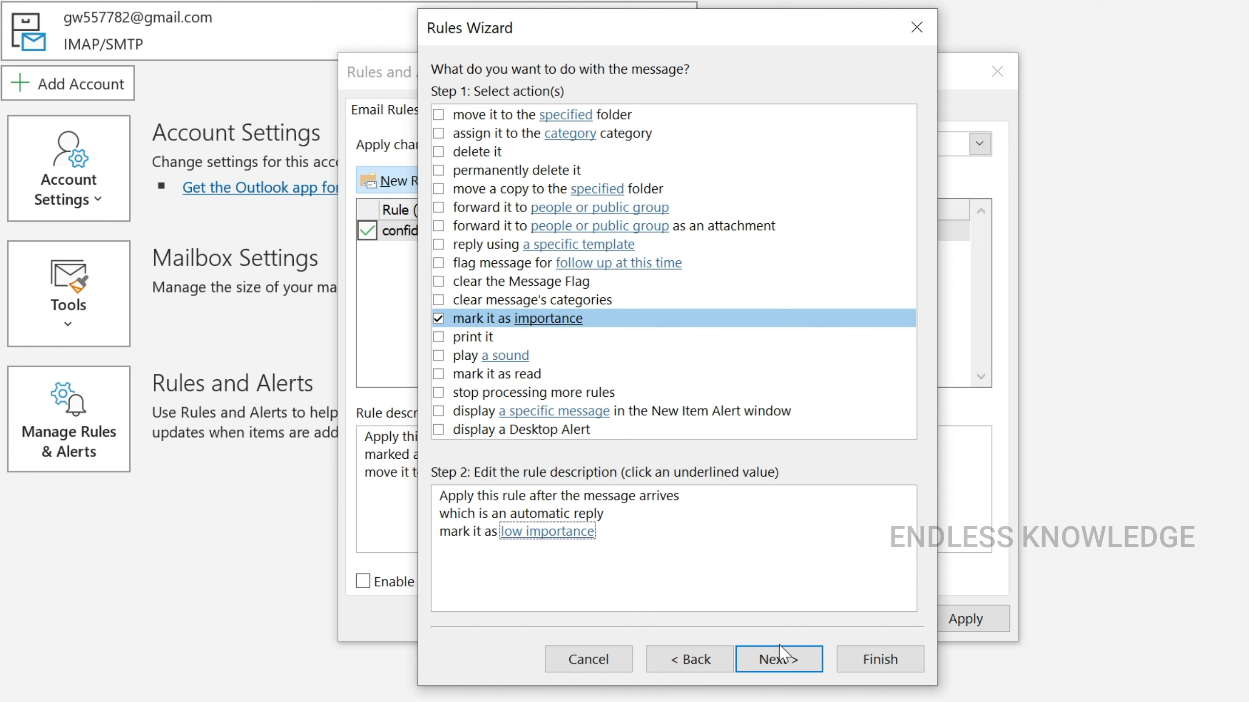
{"action": "left_click", "coordinate": [875, 661]}
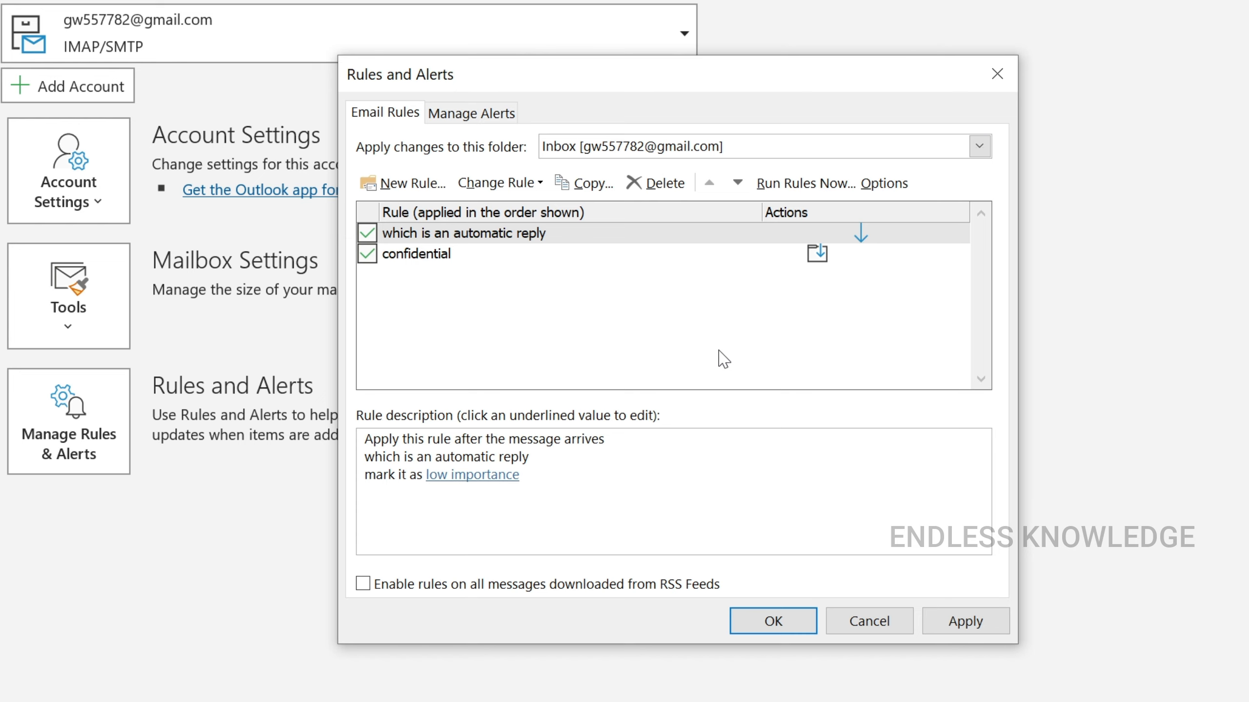
- Start a rule from the template "Play a sound when I get messages from someone" and choose the saved contact as the sender
{"action": "left_click", "coordinate": [411, 190]}
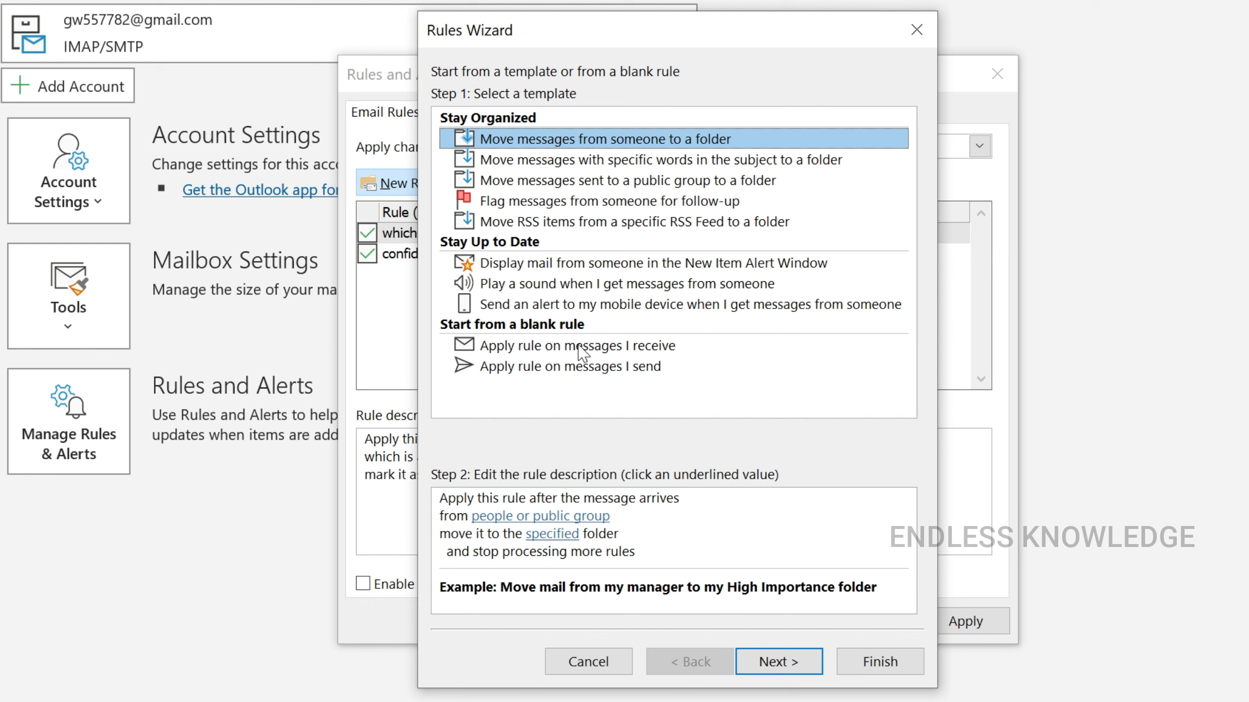
{"action": "left_click", "coordinate": [580, 285]}
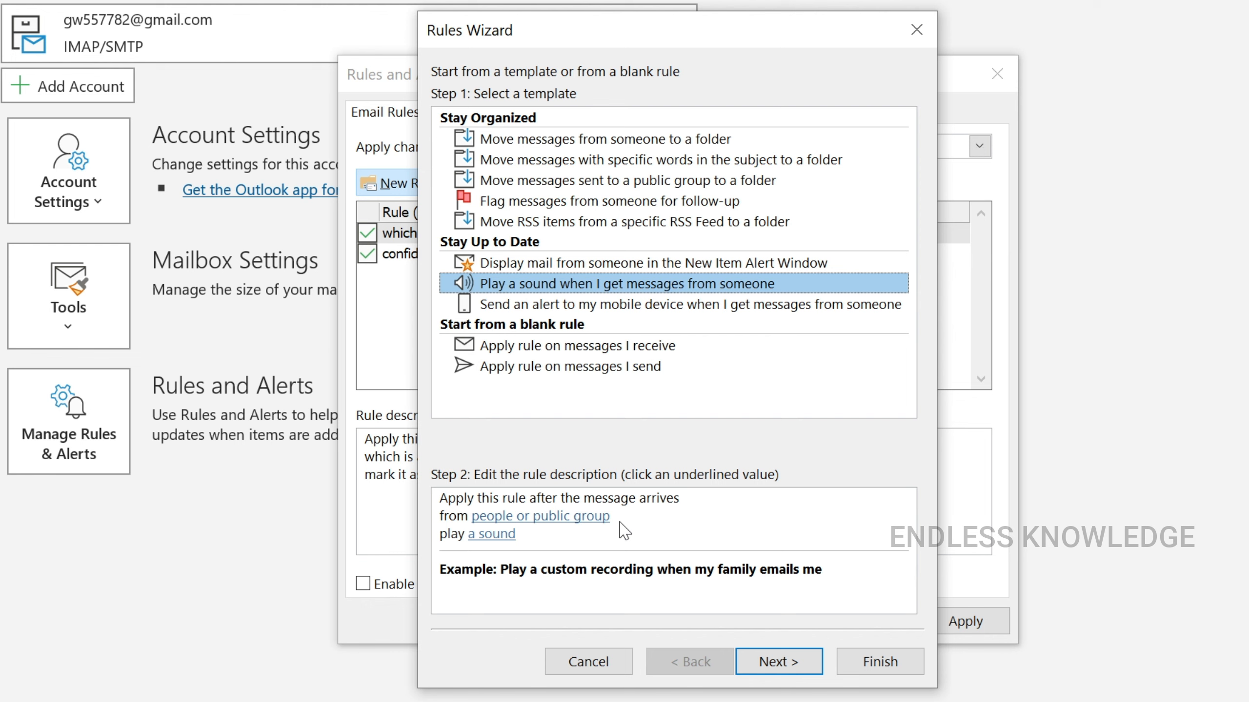
{"action": "left_click", "coordinate": [557, 519]}
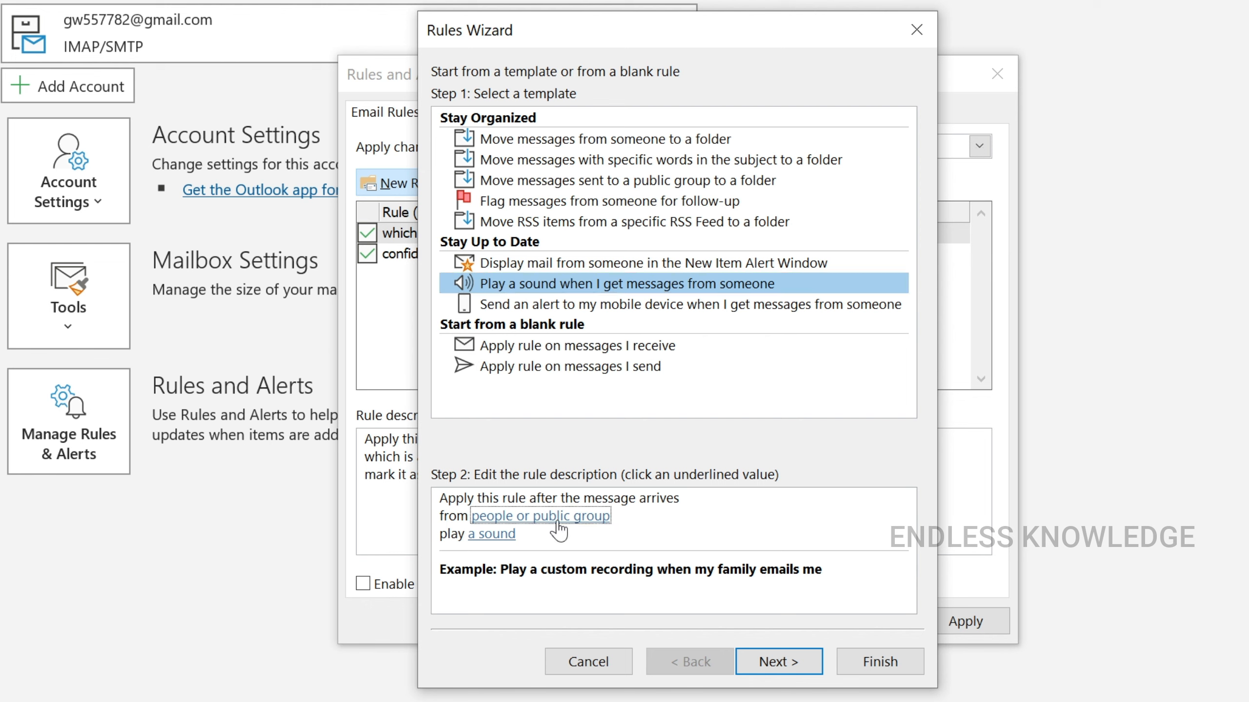
{"action": "left_click", "coordinate": [589, 518]}
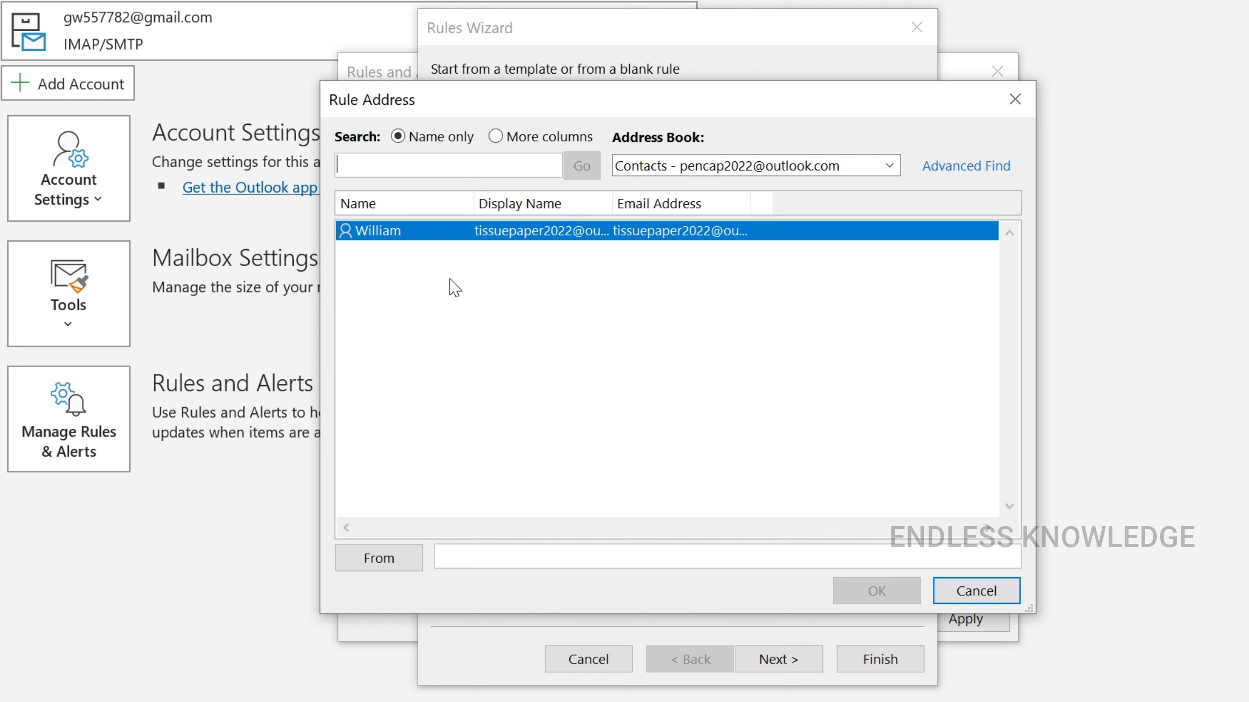
{"action": "double_click", "coordinate": [408, 231]}
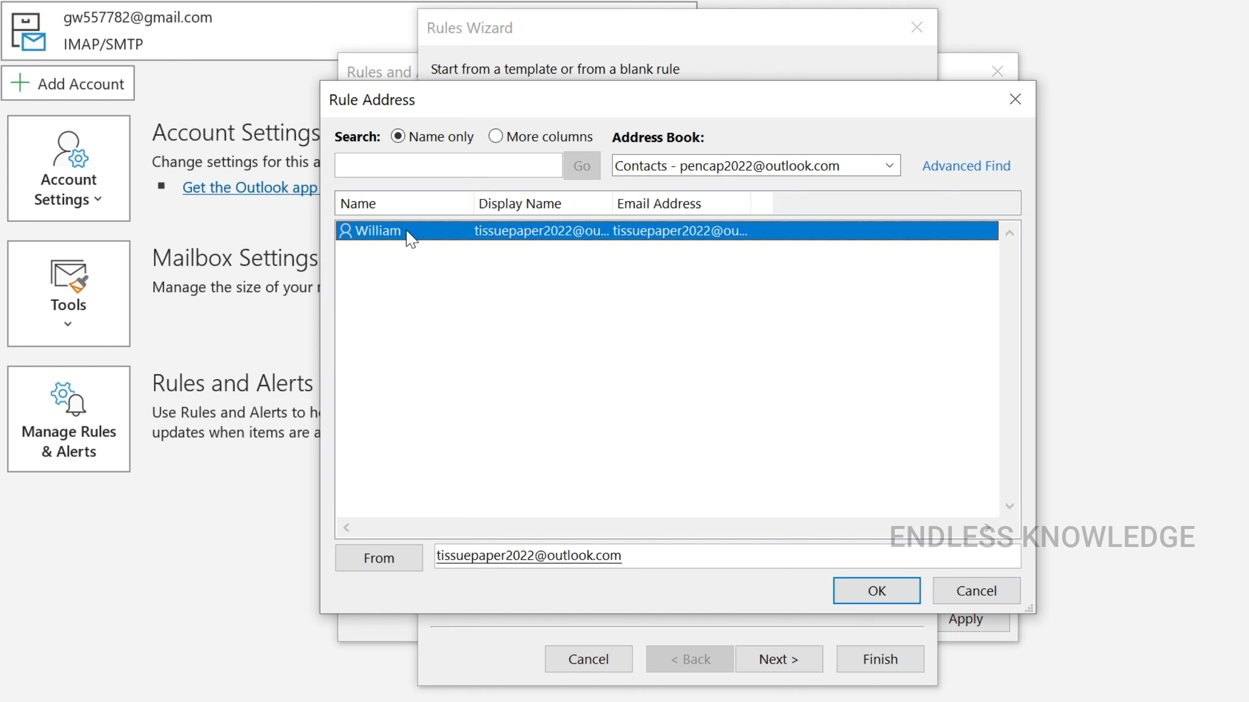
{"action": "left_click", "coordinate": [866, 596]}
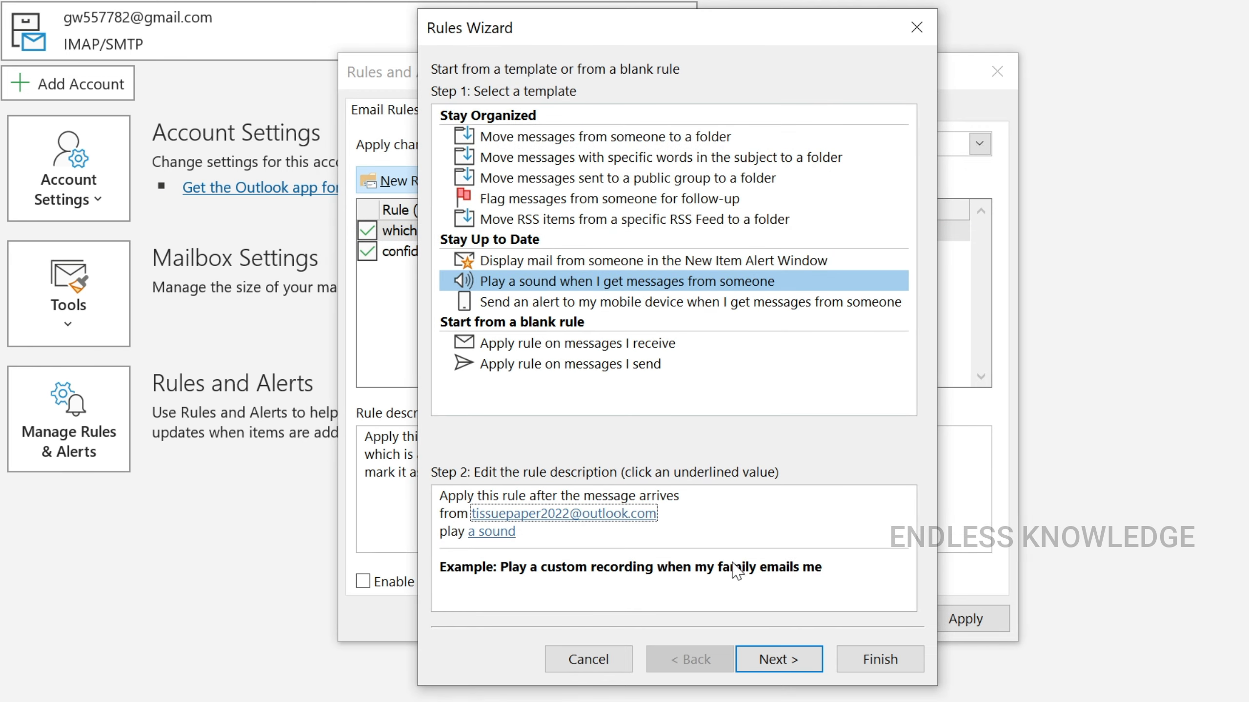
- Set the rule's sound to tada.wav from the Windows Media folder
{"action": "left_click", "coordinate": [496, 532]}
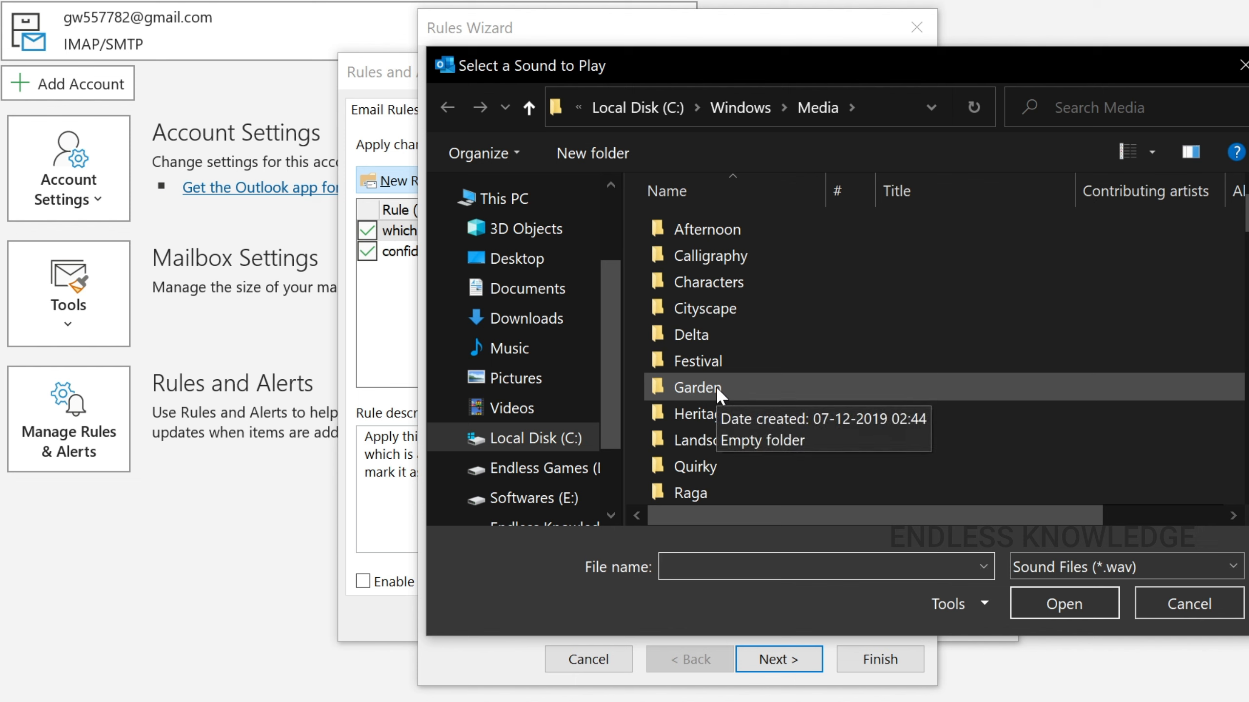
{"action": "scroll", "coordinate": [716, 340], "scroll_direction": "down", "scroll_amount": 5}
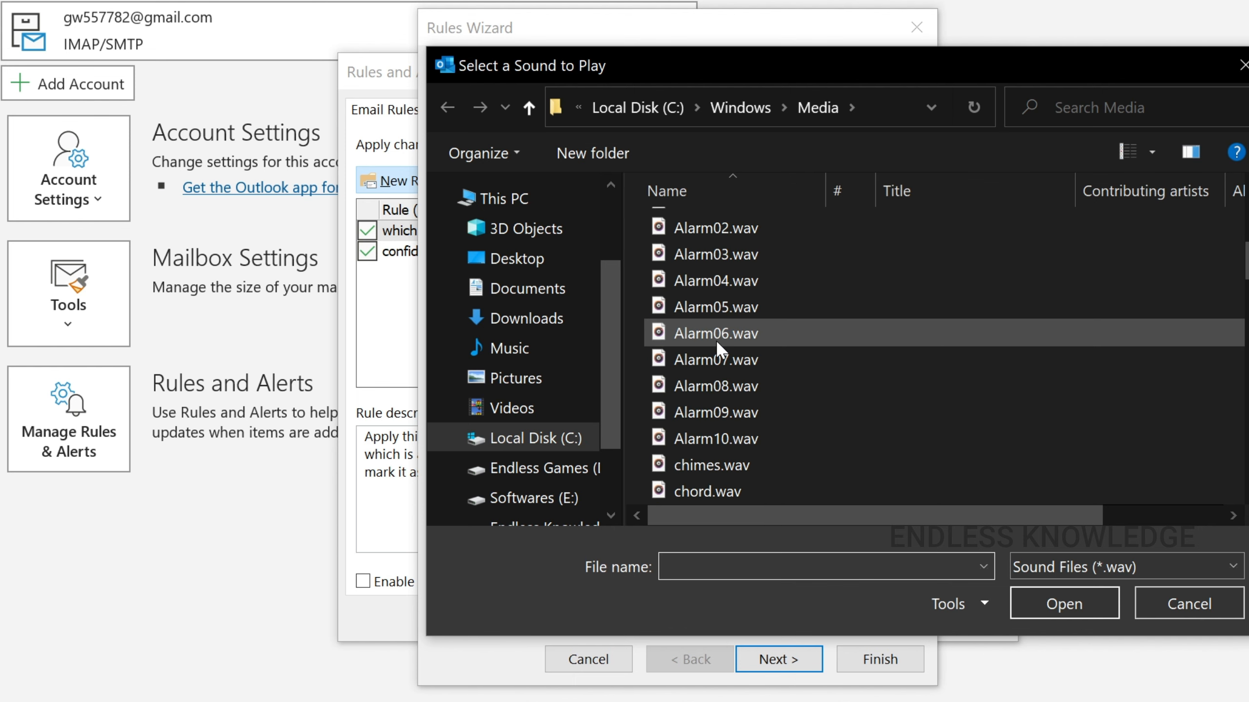
{"action": "scroll", "coordinate": [716, 340], "scroll_direction": "down", "scroll_amount": 2}
{"action": "scroll", "coordinate": [717, 337], "scroll_direction": "down", "scroll_amount": 5}
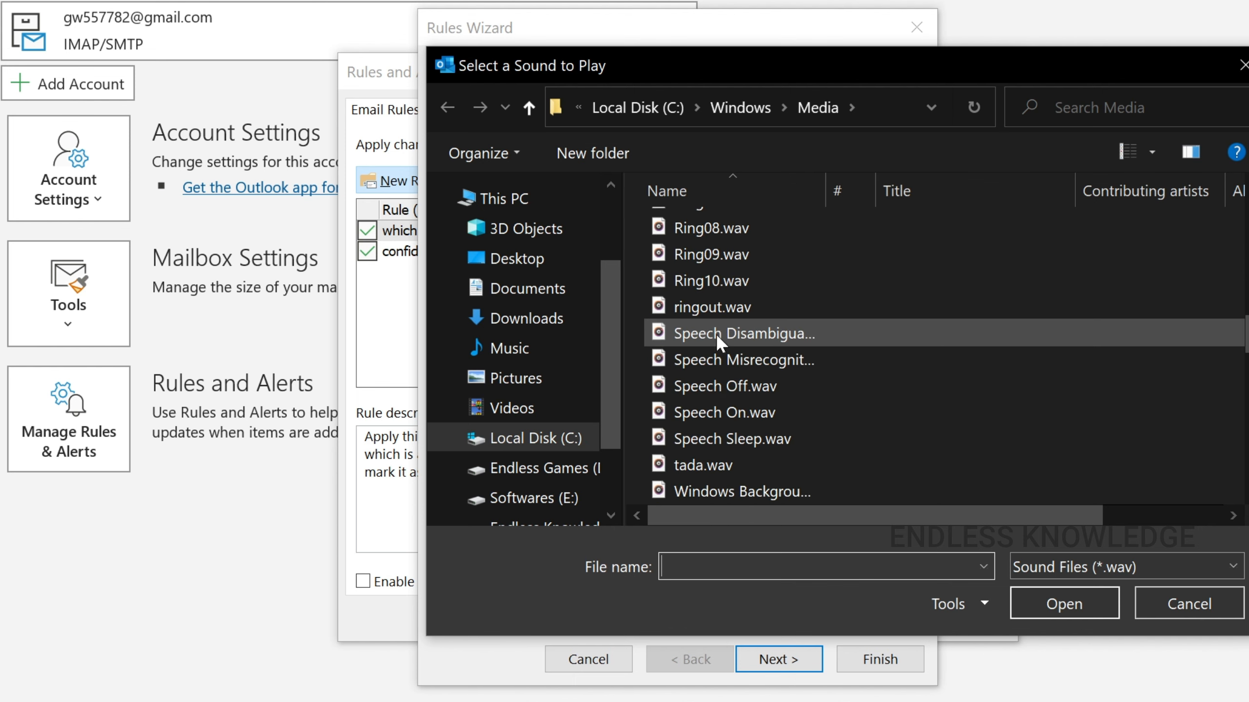
{"action": "scroll", "coordinate": [716, 334], "scroll_direction": "down", "scroll_amount": 1}
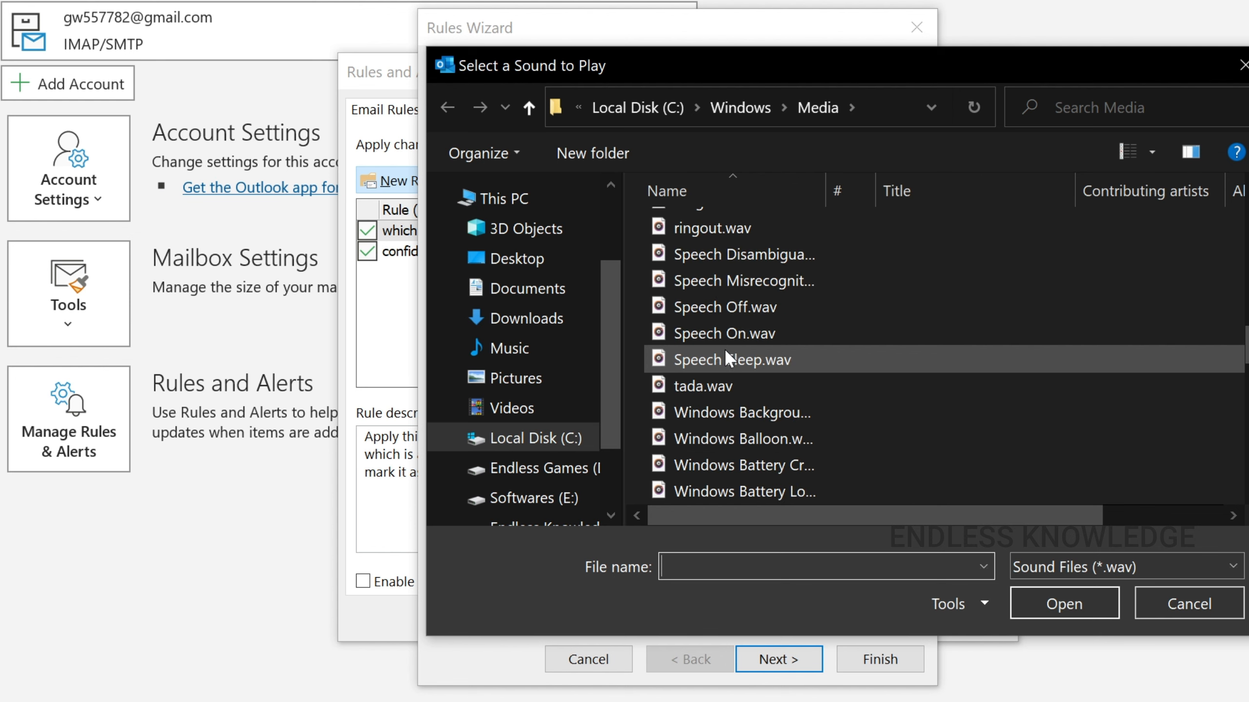
{"action": "left_click", "coordinate": [745, 390]}
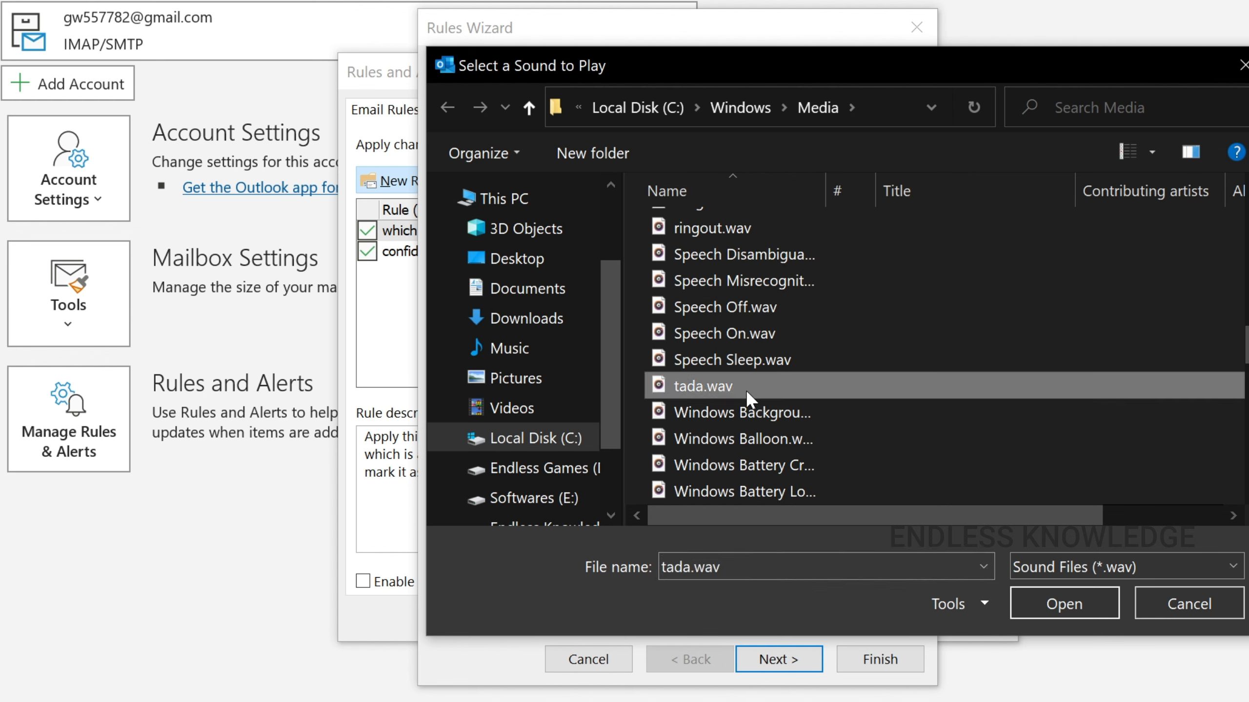
{"action": "right_click", "coordinate": [704, 384]}
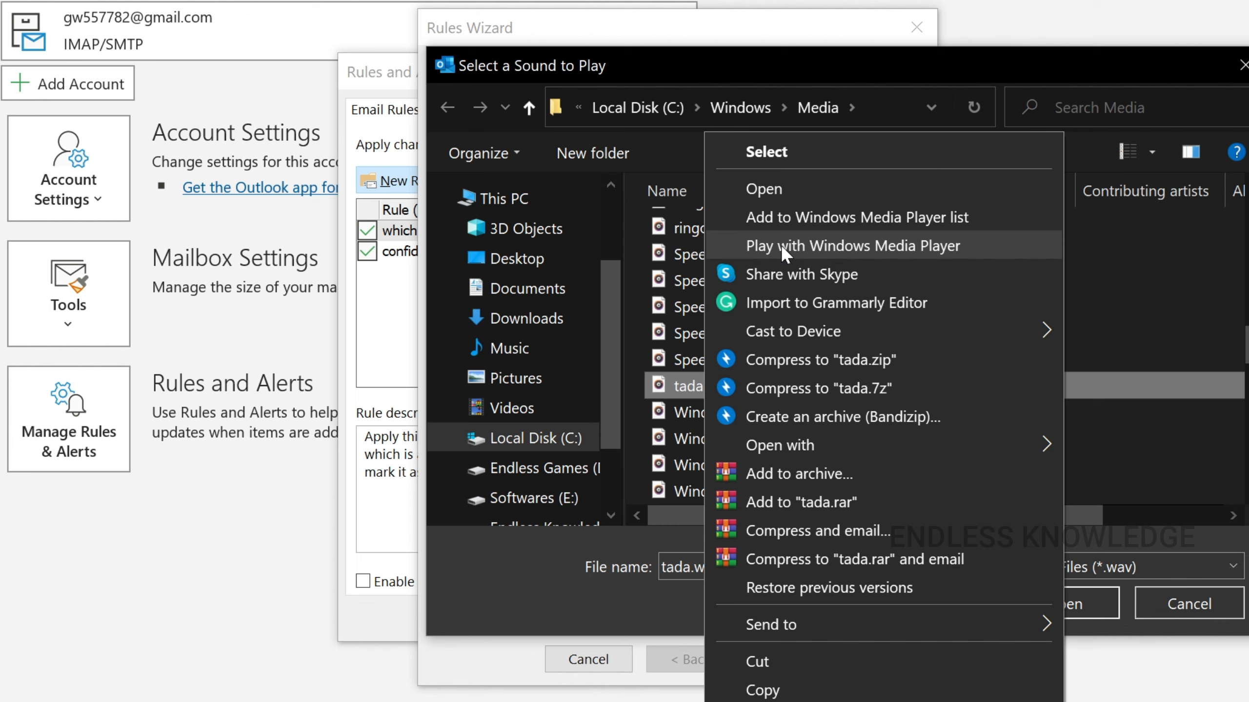
{"action": "left_click", "coordinate": [679, 413]}
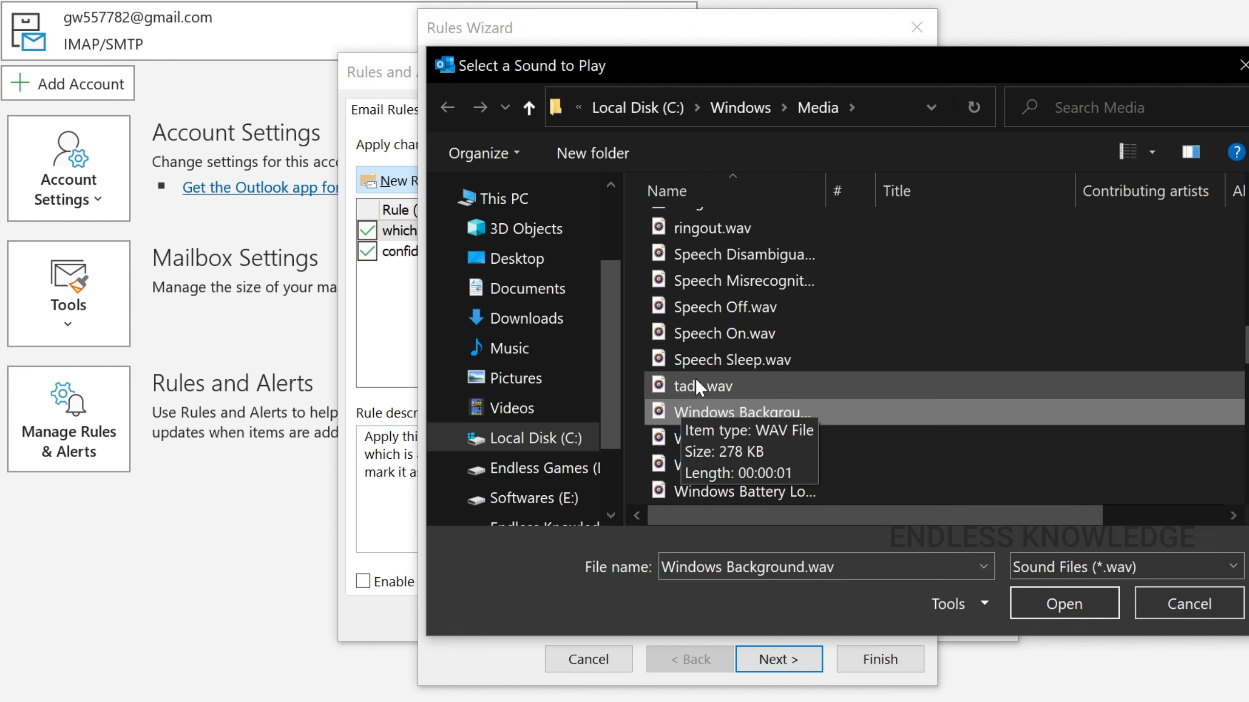
{"action": "left_click", "coordinate": [695, 386]}
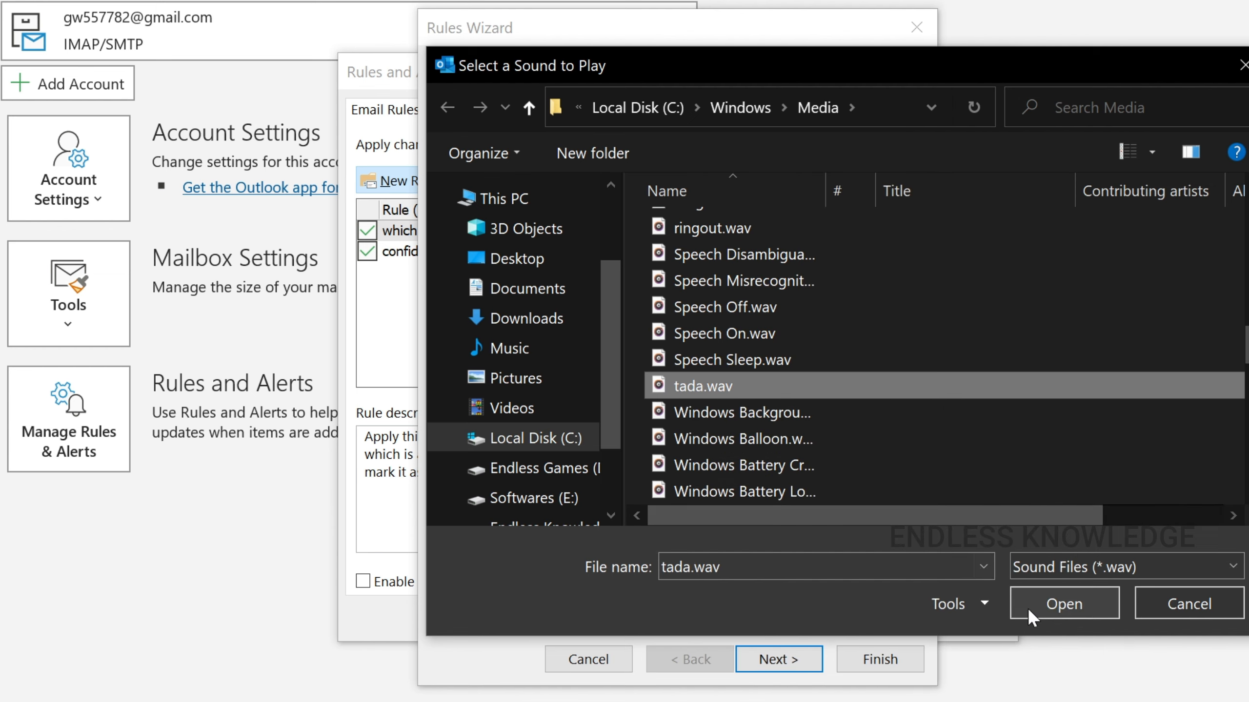
{"action": "left_click", "coordinate": [1063, 605]}
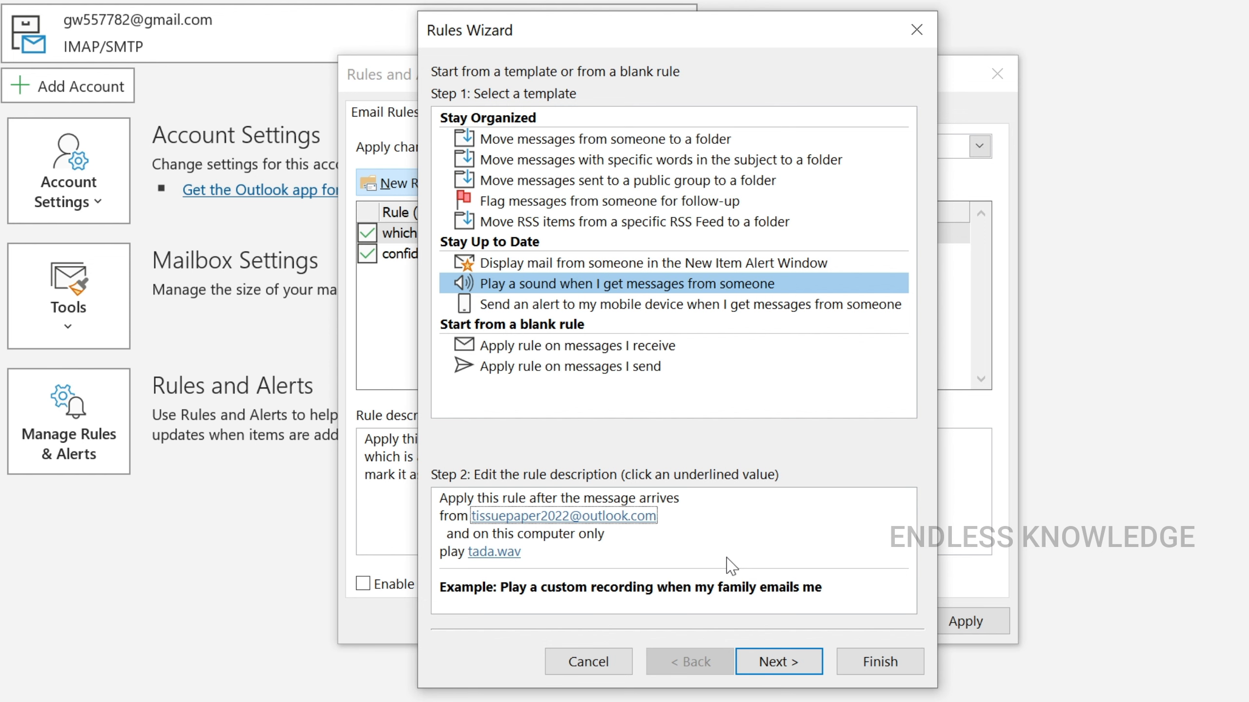
- Finish the sound rule, then apply all the email rules and close the rules dialog
{"action": "left_click", "coordinate": [872, 663]}
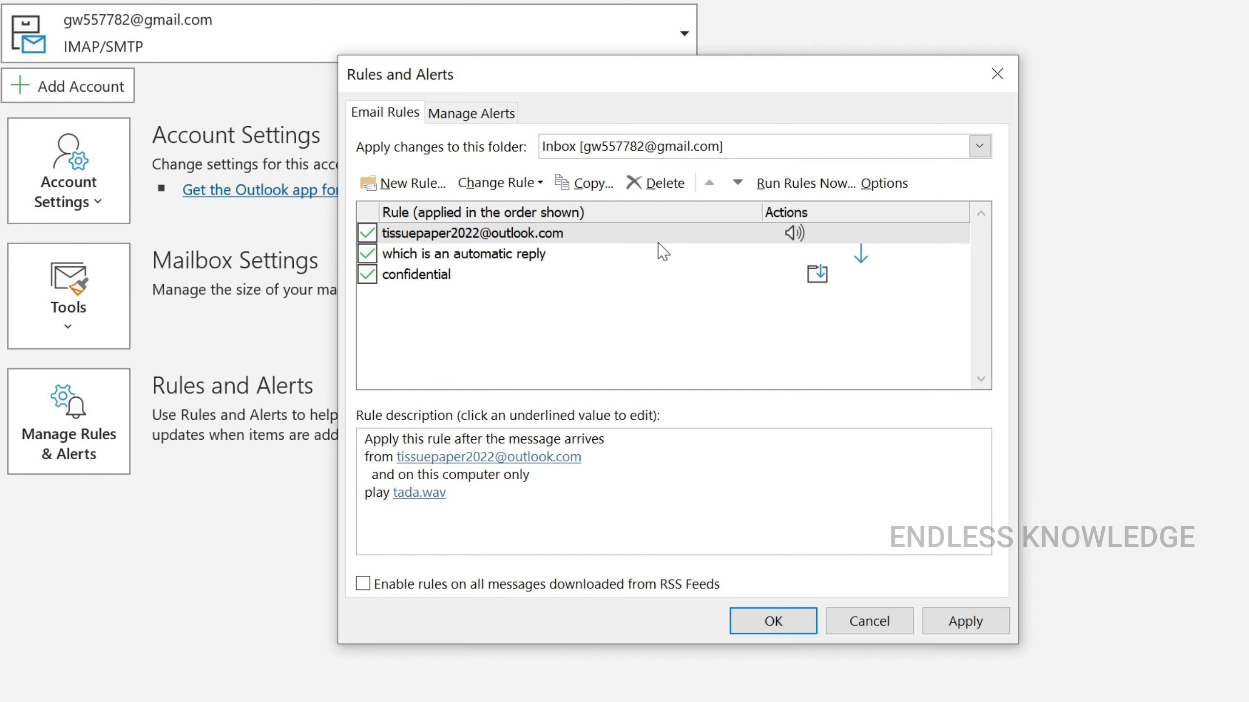
{"action": "left_click", "coordinate": [950, 623]}
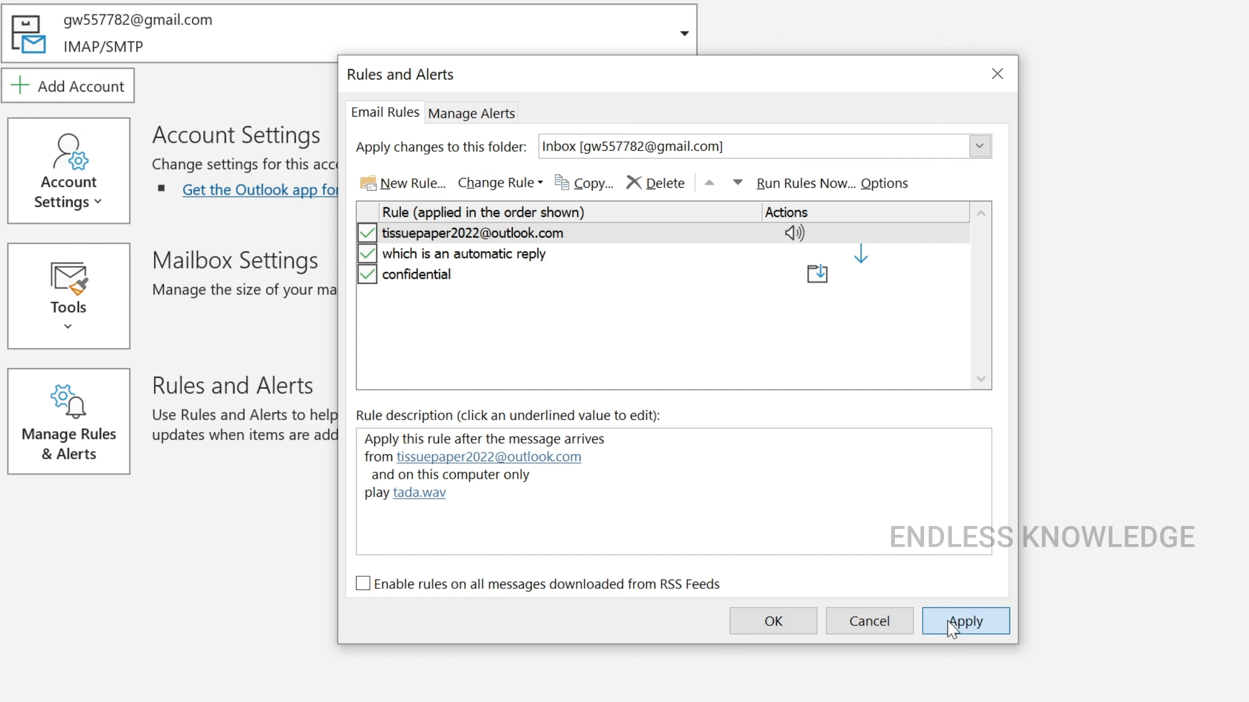
{"action": "left_click", "coordinate": [775, 622]}
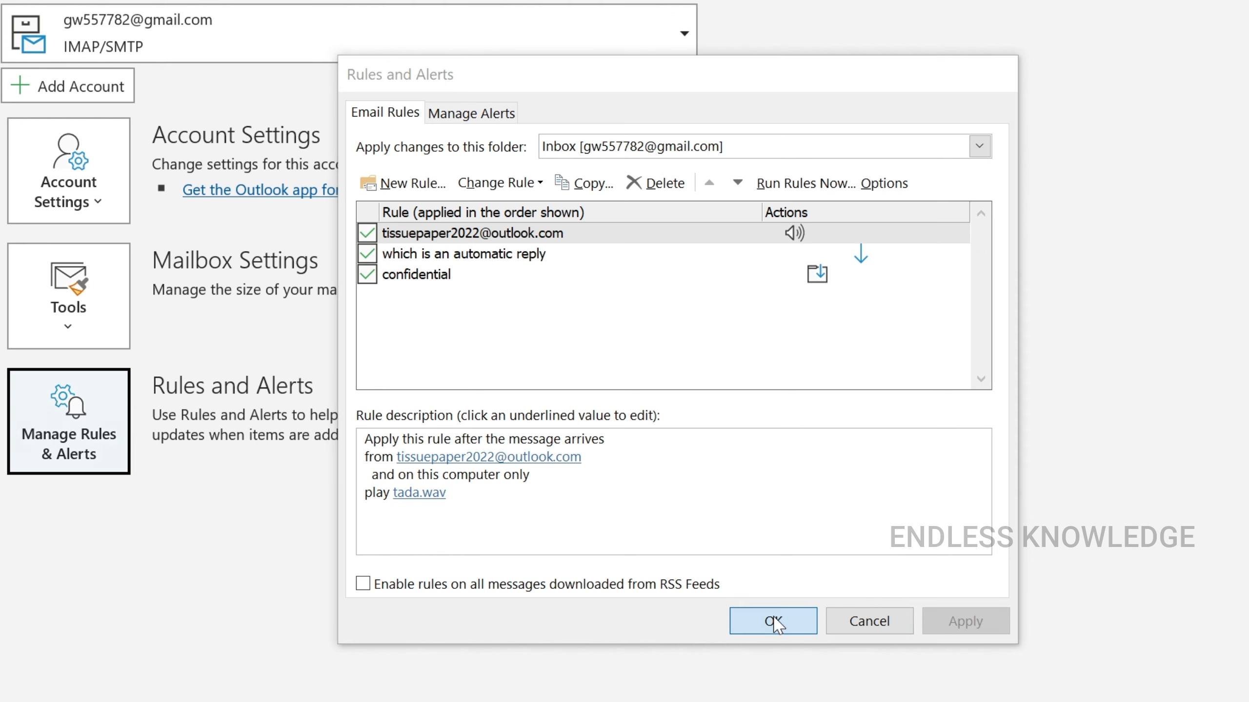